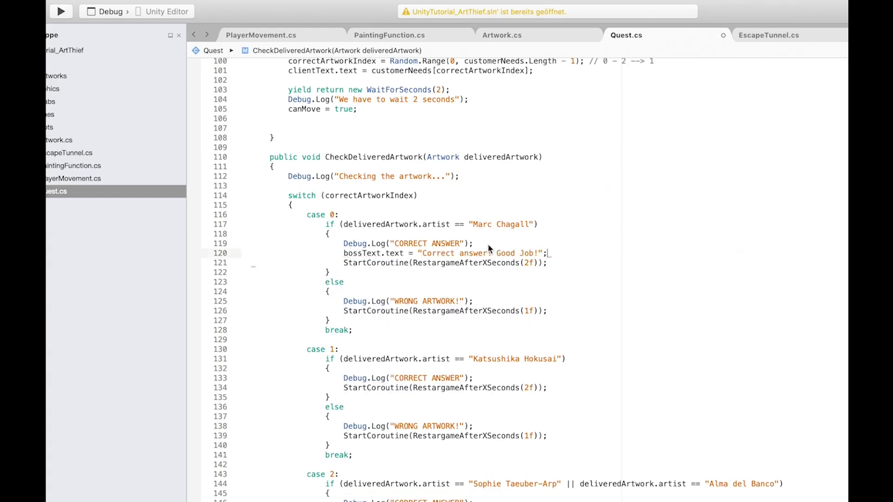
- Append "Thanks" to the end of the bossText message for the correct answer in case 0 of CheckDeliveredArtwork
{"action": "key", "text": "Left"}
{"action": "key", "text": "Left"}
{"action": "type", "text": "Thanks"}
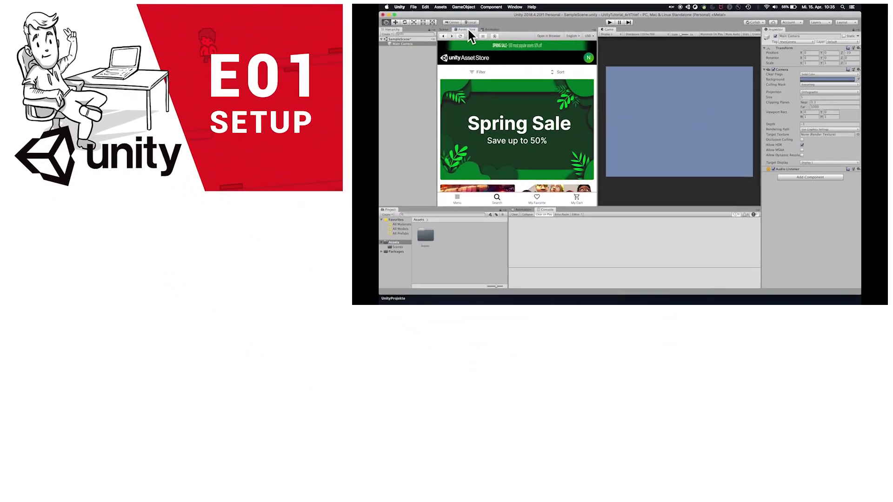
{"action": "left_click", "coordinate": [468, 29]}
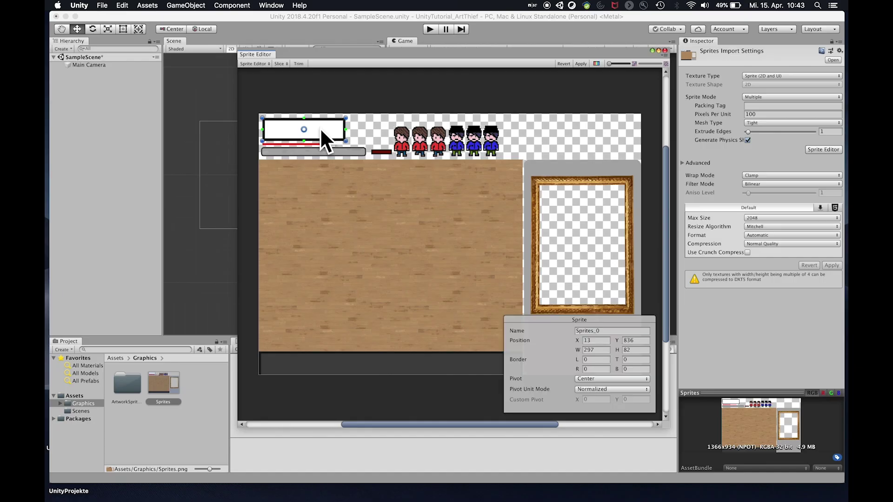
{"action": "scroll", "coordinate": [319, 121], "scroll_direction": "up", "scroll_amount": 4}
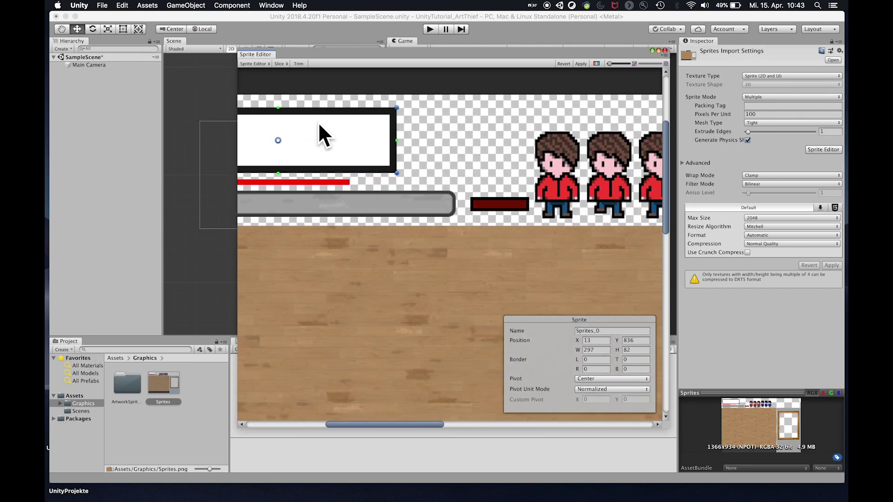
{"action": "scroll", "coordinate": [318, 122], "scroll_direction": "down", "scroll_amount": 4}
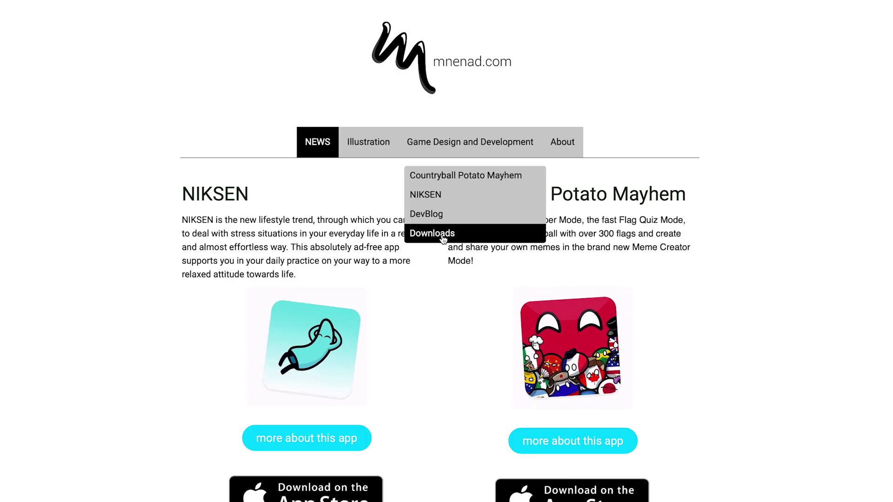
{"action": "left_click", "coordinate": [442, 236]}
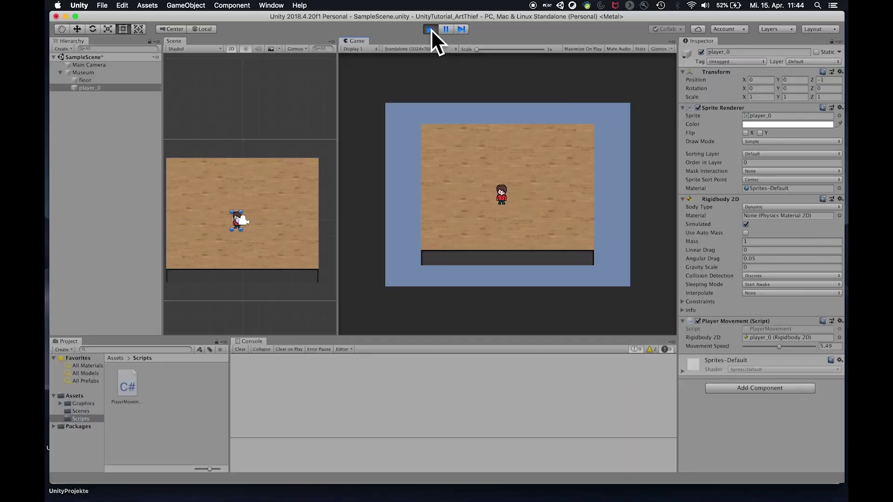
- Test the player's movement in all four directions across the museum floor while the game is running
{"action": "key", "text": "Up"}
{"action": "key", "text": "Right"}
{"action": "key", "text": "Down"}
{"action": "key", "text": "Up"}
{"action": "key", "text": "Left"}
{"action": "key", "text": "Down"}
{"action": "key", "text": "Right"}
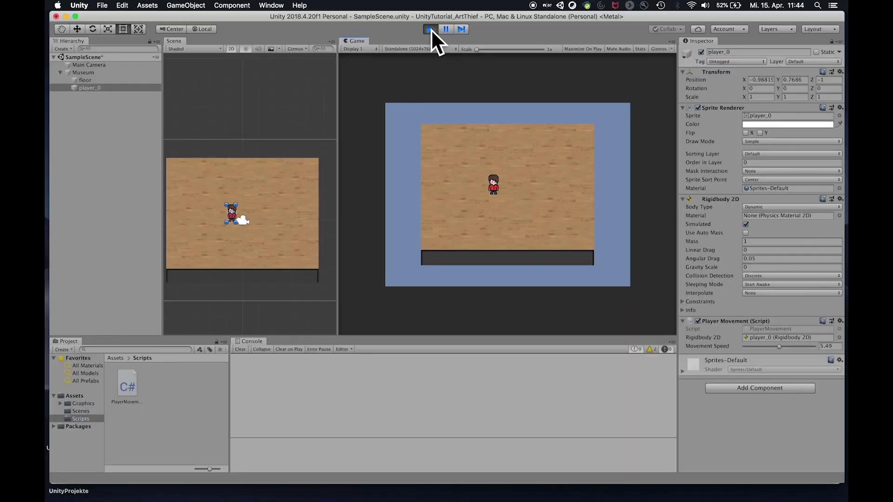
{"action": "key", "text": "Up"}
{"action": "key", "text": "Left"}
{"action": "key", "text": "Down"}
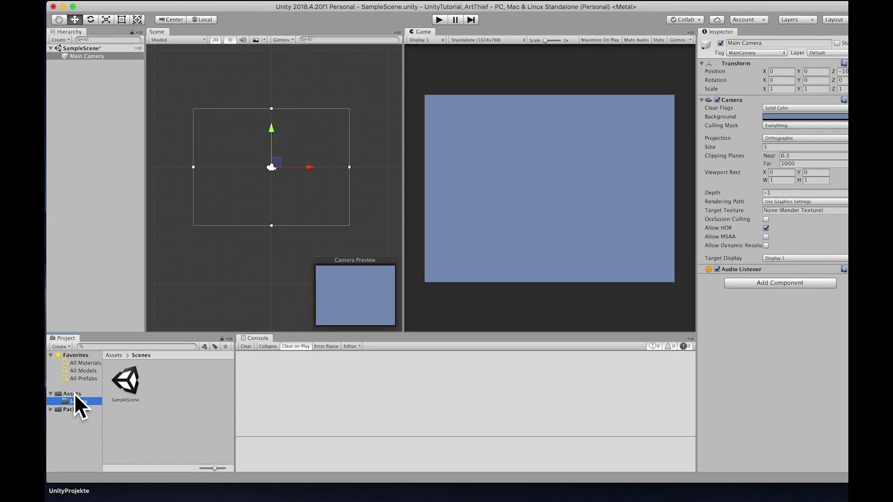
- Create a folder named Graphics inside the Assets folder and open it
{"action": "left_click", "coordinate": [73, 397]}
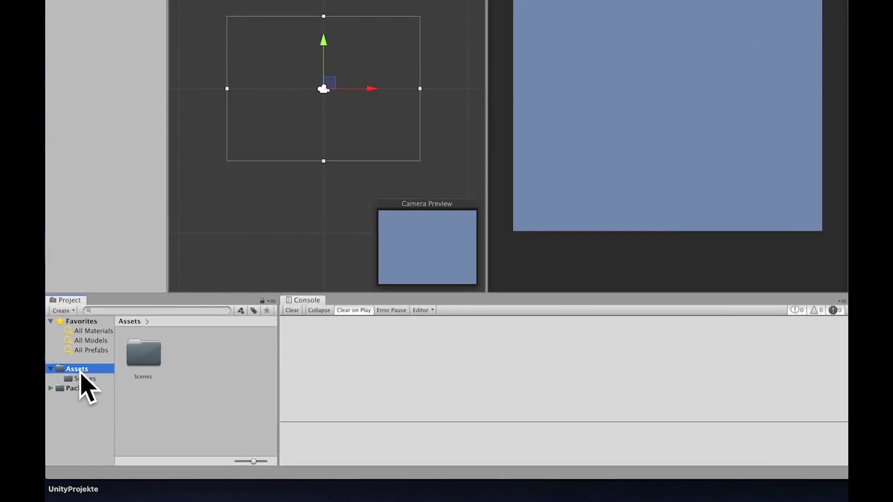
{"action": "right_click", "coordinate": [80, 378]}
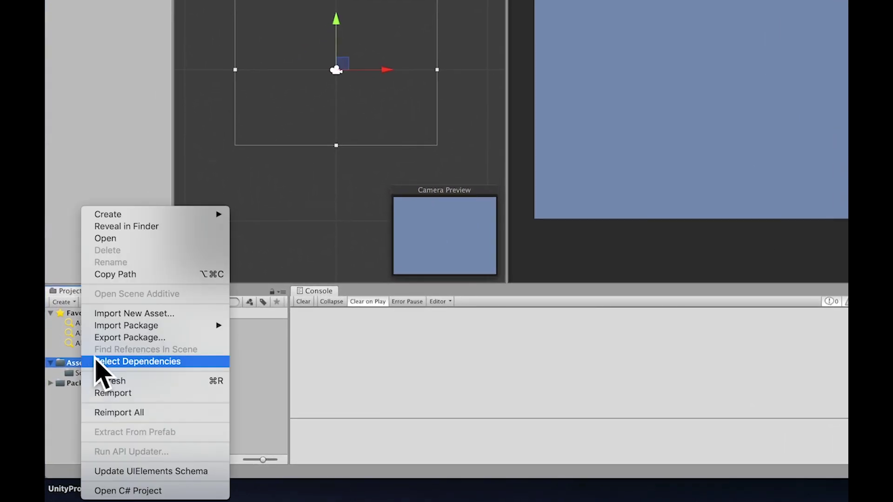
{"action": "mouse_move", "coordinate": [122, 214]}
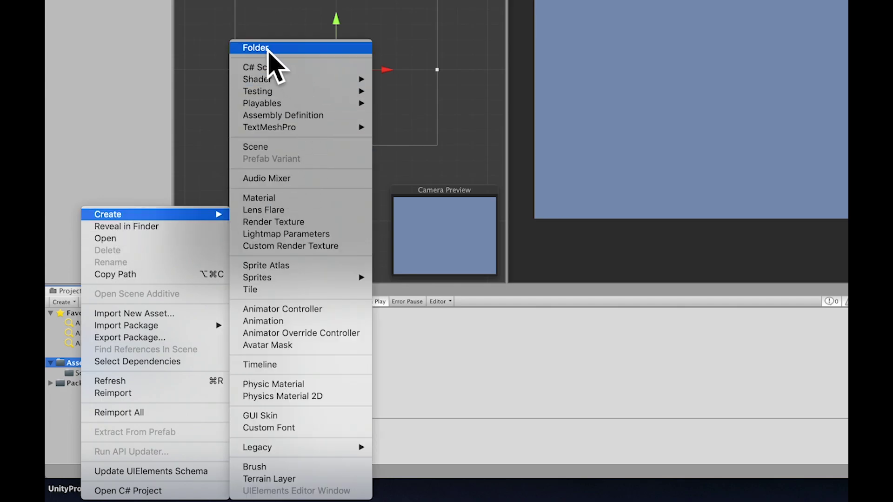
{"action": "left_click", "coordinate": [292, 50]}
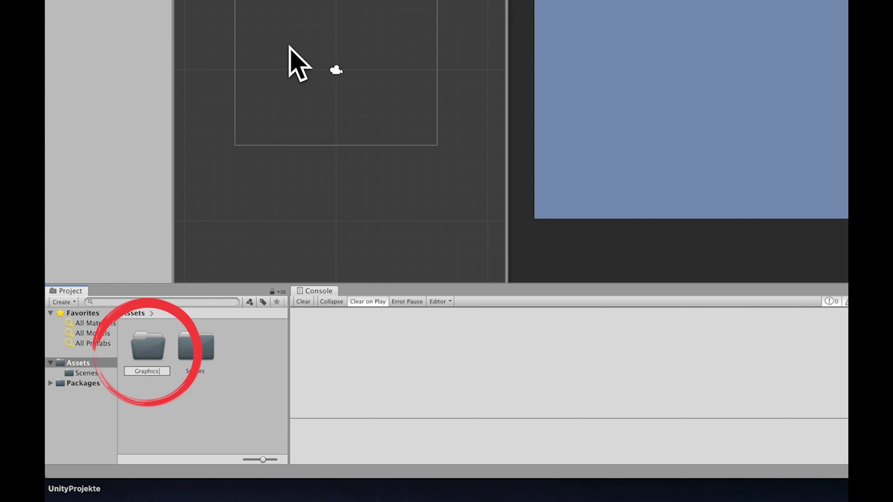
{"action": "key", "text": "Return"}
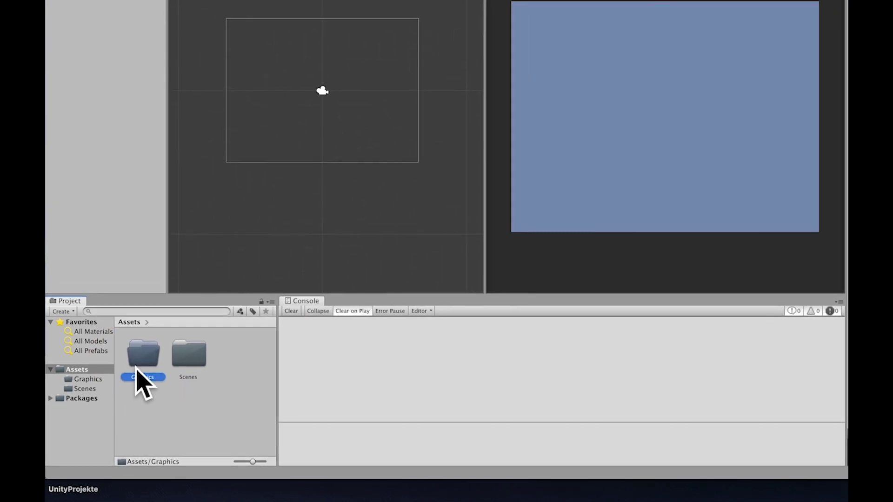
{"action": "double_click", "coordinate": [147, 351]}
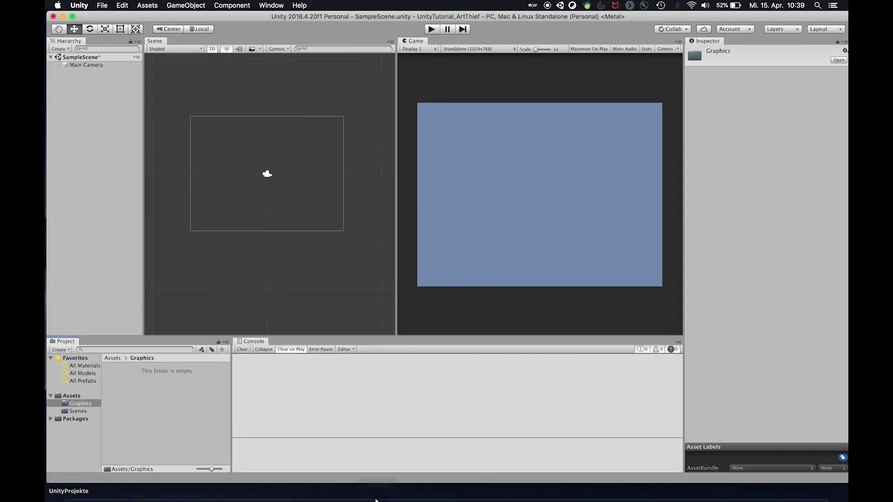
- Uncover the desktop files, preview the Sprites.png image and close the preview
{"action": "left_click_drag", "start_coordinate": [613, 14], "coordinate": [549, 10]}
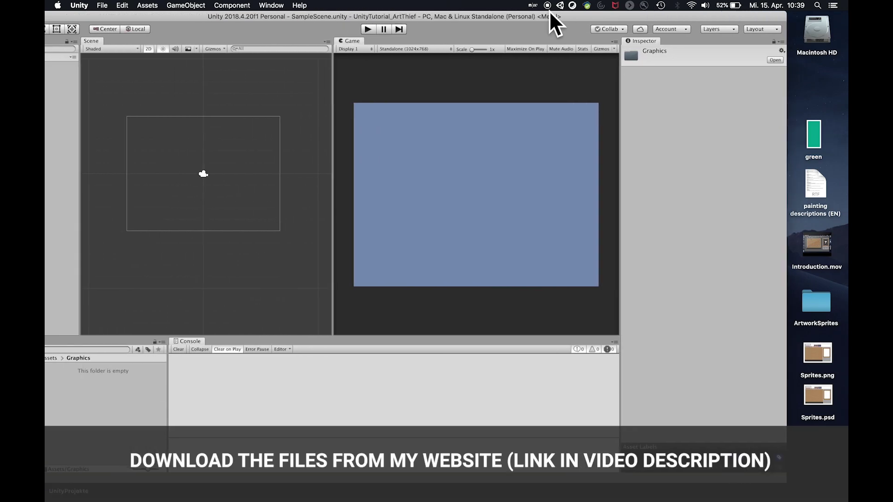
{"action": "double_click", "coordinate": [814, 353]}
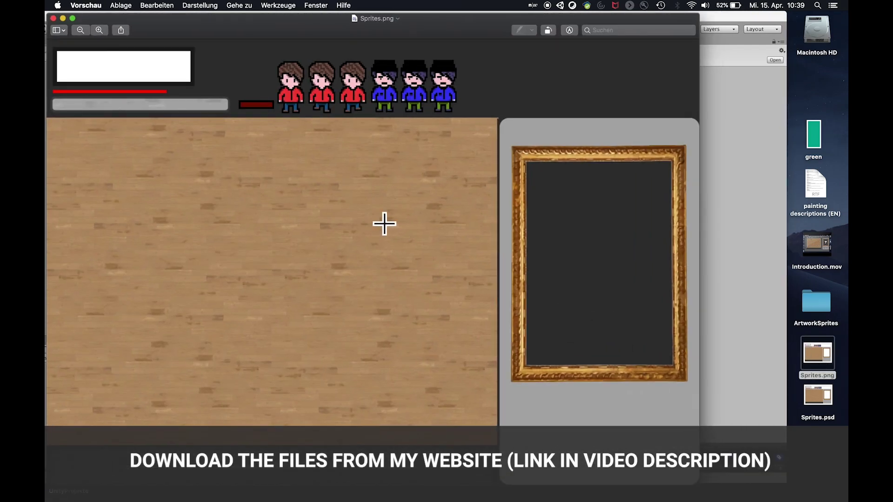
{"action": "left_click_drag", "start_coordinate": [297, 24], "coordinate": [310, 23]}
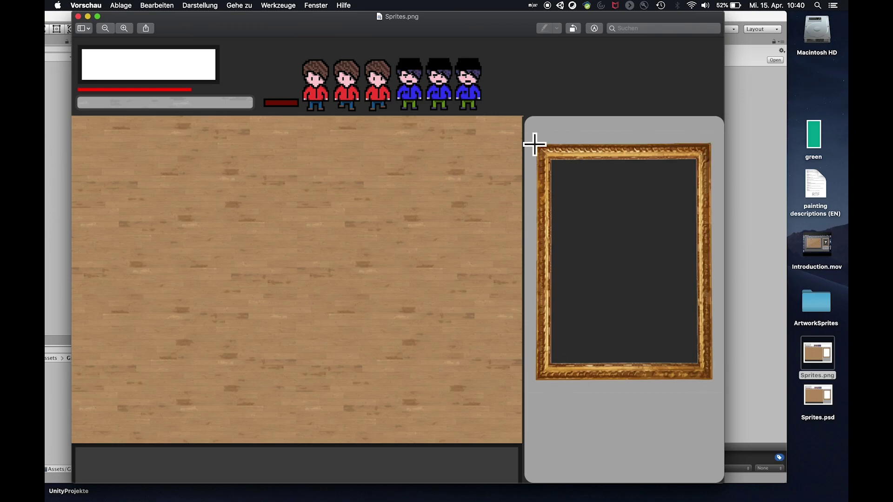
{"action": "left_click", "coordinate": [78, 16]}
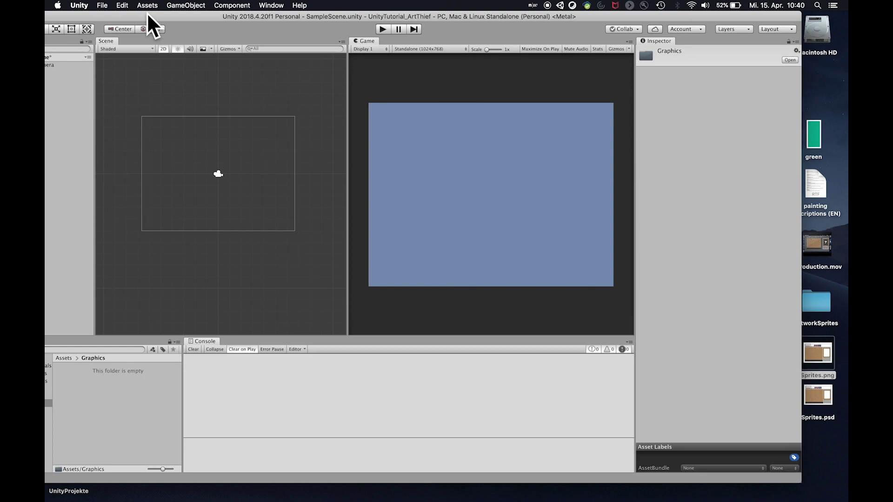
- Shrink and reposition the editor window beside the desktop files, and import Sprites.png into the Graphics folder
{"action": "left_click_drag", "start_coordinate": [414, 15], "coordinate": [443, 9]}
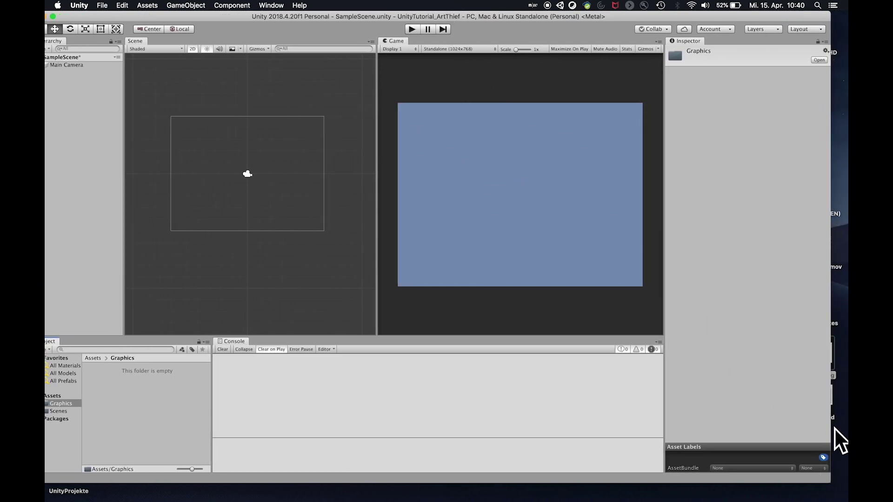
{"action": "left_click_drag", "start_coordinate": [832, 428], "coordinate": [688, 438]}
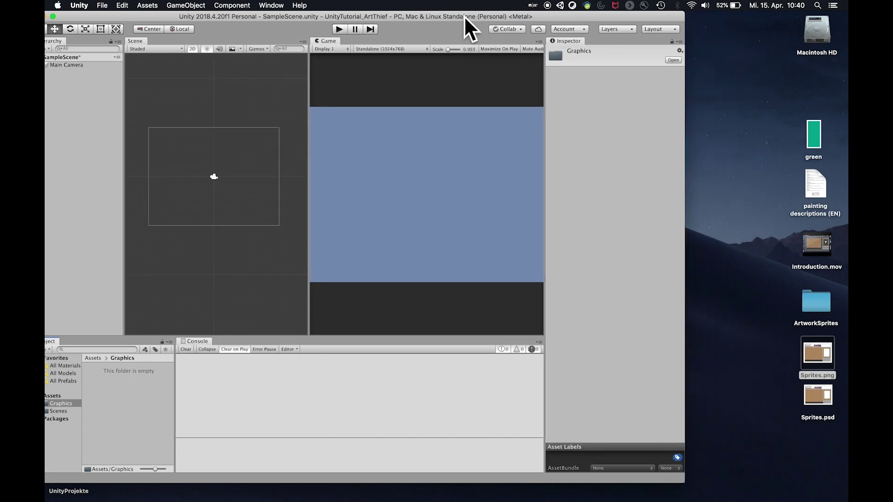
{"action": "left_click_drag", "start_coordinate": [464, 15], "coordinate": [512, 13]}
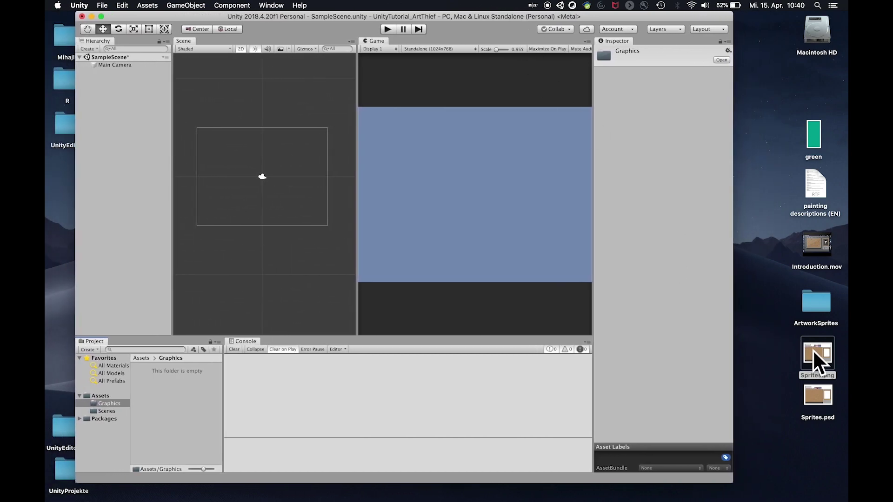
{"action": "left_click_drag", "start_coordinate": [818, 349], "coordinate": [202, 361]}
{"action": "left_click_drag", "start_coordinate": [231, 324], "coordinate": [233, 327]}
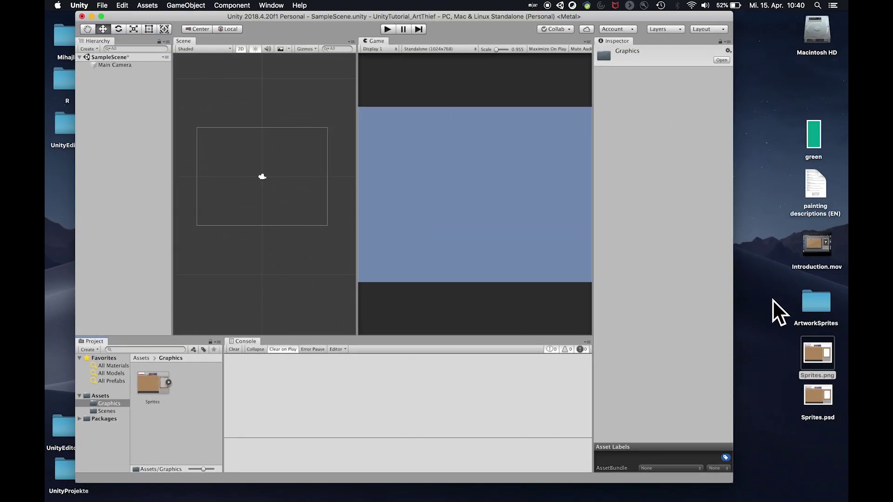
- Look inside the ArtworkSprites desktop folder, preview artwork_01.jpg, and close both windows
{"action": "double_click", "coordinate": [815, 303]}
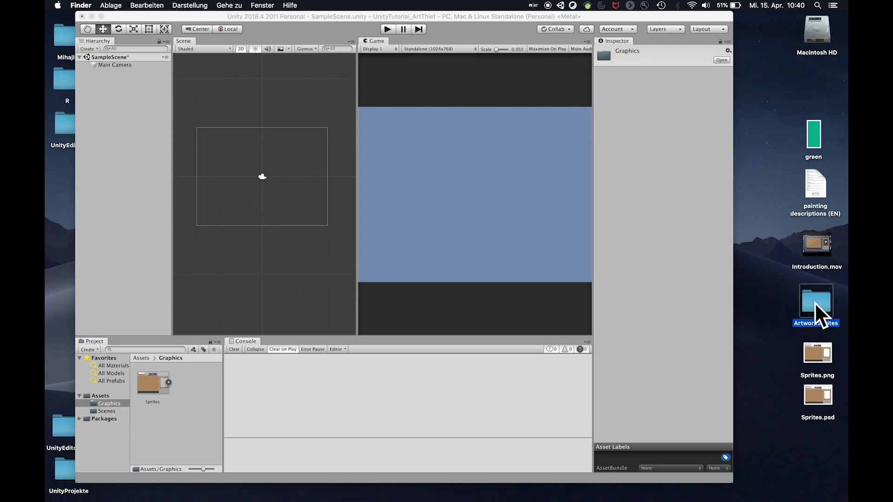
{"action": "double_click", "coordinate": [245, 98]}
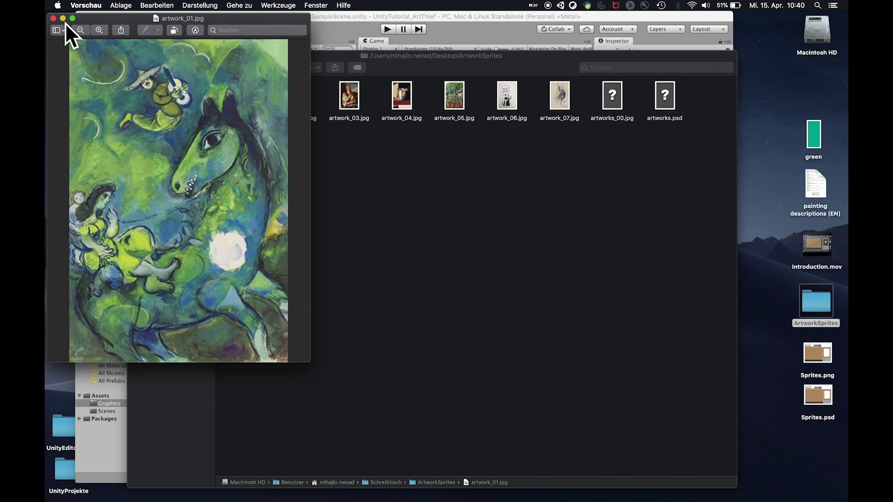
{"action": "left_click", "coordinate": [53, 18]}
{"action": "left_click", "coordinate": [134, 56]}
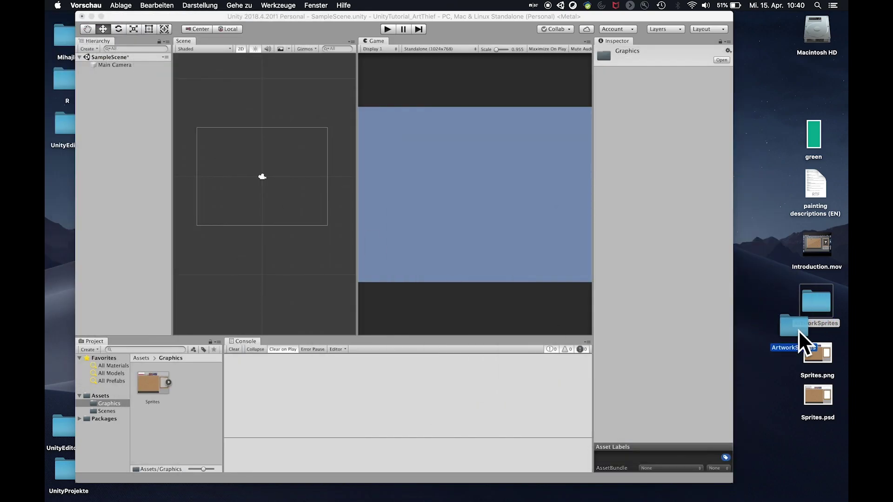
- Import the ArtworkSprites folder into the Graphics folder and widen the editor window to fill the screen again
{"action": "left_click_drag", "start_coordinate": [790, 329], "coordinate": [191, 391]}
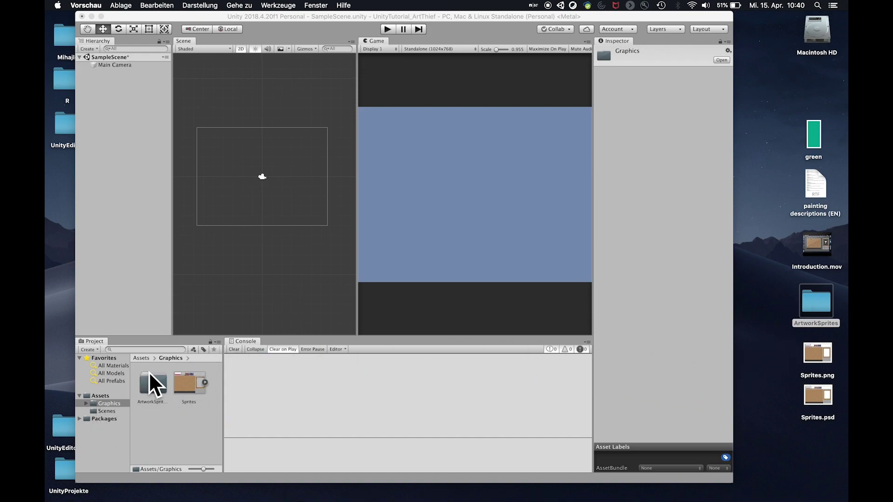
{"action": "left_click_drag", "start_coordinate": [482, 16], "coordinate": [456, 15]}
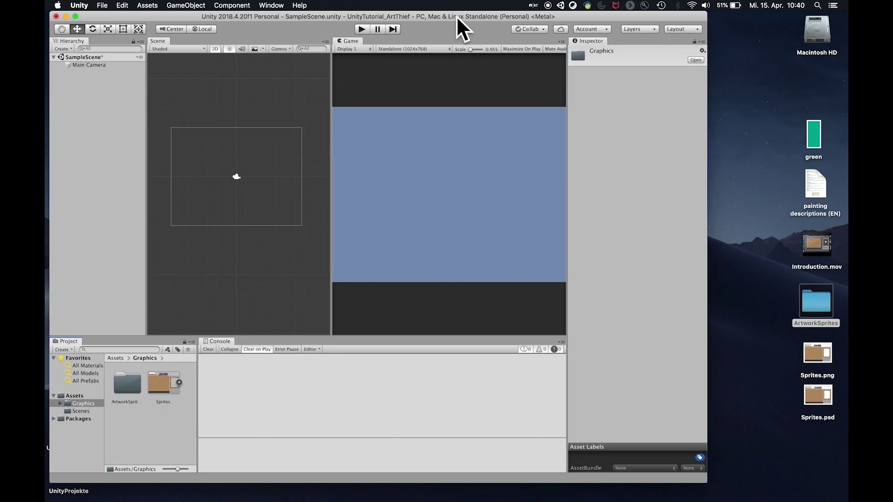
{"action": "left_click_drag", "start_coordinate": [707, 429], "coordinate": [843, 428]}
- Keep the Sprites texture type at Sprite (2D and UI) and set its Sprite Mode to Multiple
{"action": "left_click", "coordinate": [162, 385]}
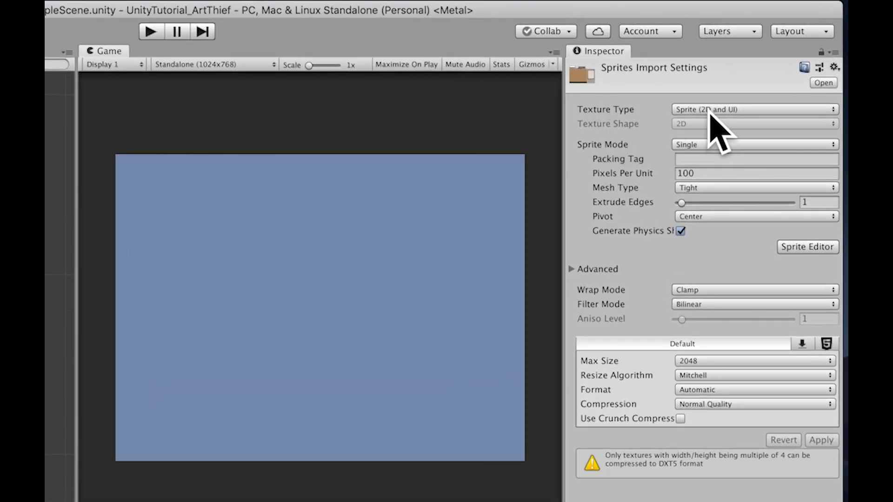
{"action": "left_click", "coordinate": [724, 102]}
{"action": "left_click", "coordinate": [713, 110]}
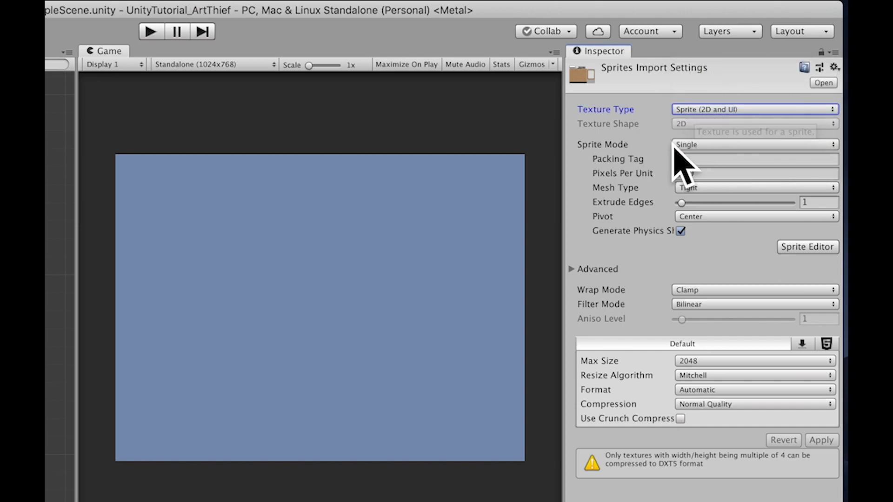
{"action": "left_click", "coordinate": [658, 144]}
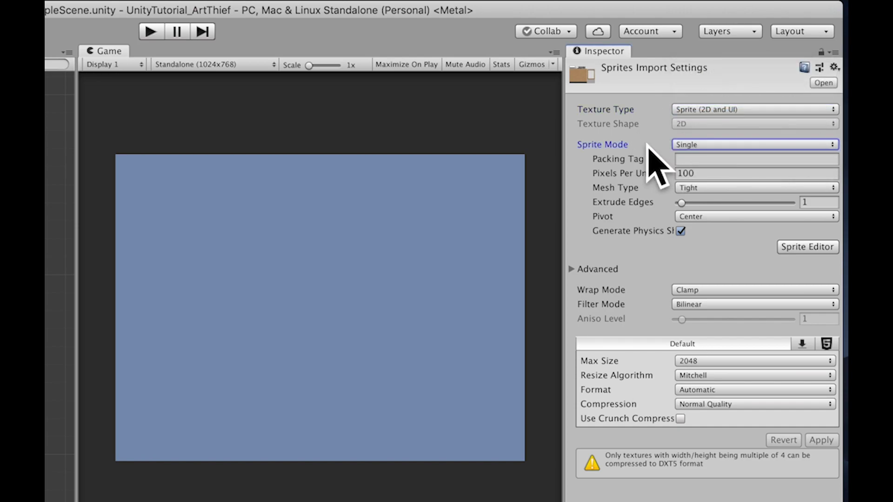
{"action": "left_click", "coordinate": [679, 145]}
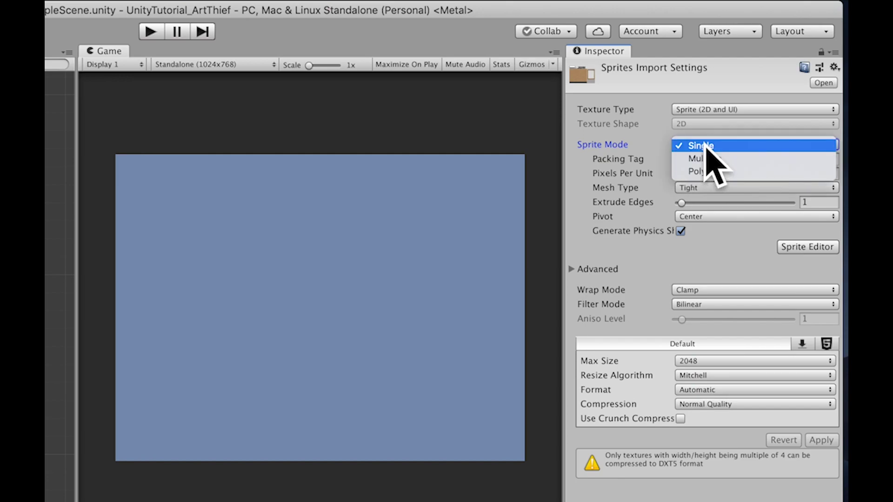
{"action": "left_click", "coordinate": [767, 158]}
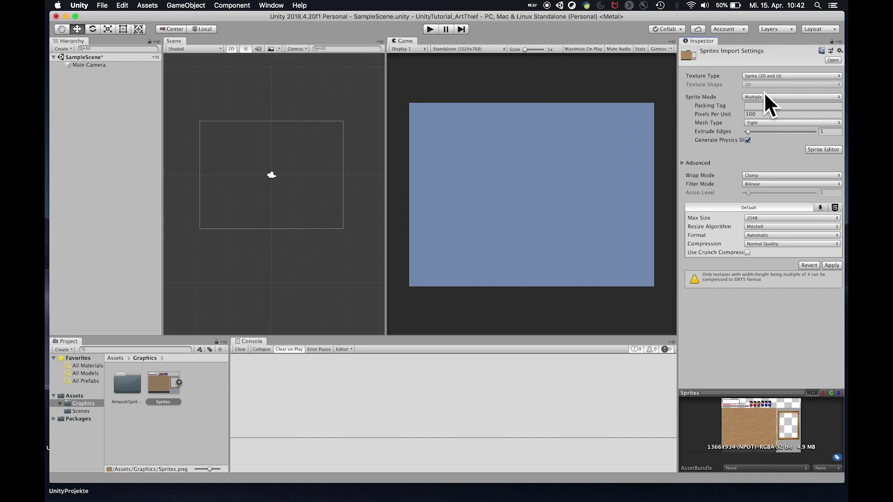
- Open the Sprites texture in the Sprite Editor, applying the pending import settings, and reposition the editor window
{"action": "left_click", "coordinate": [822, 149]}
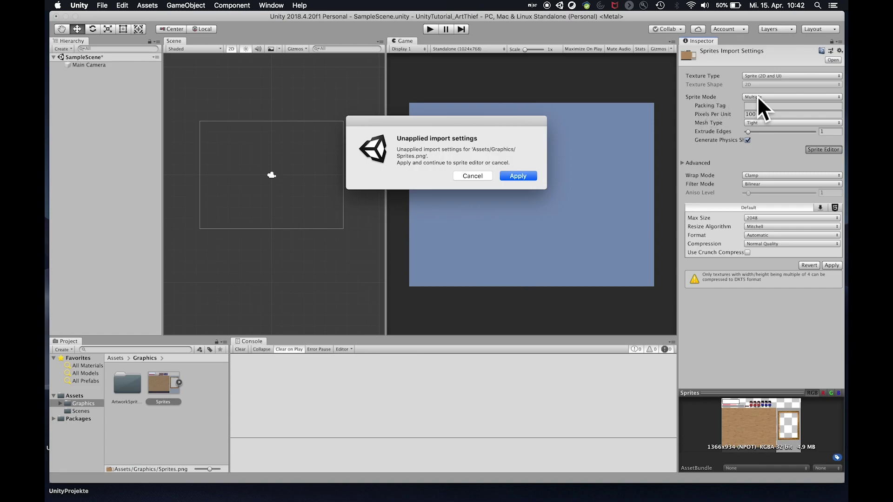
{"action": "left_click", "coordinate": [517, 174]}
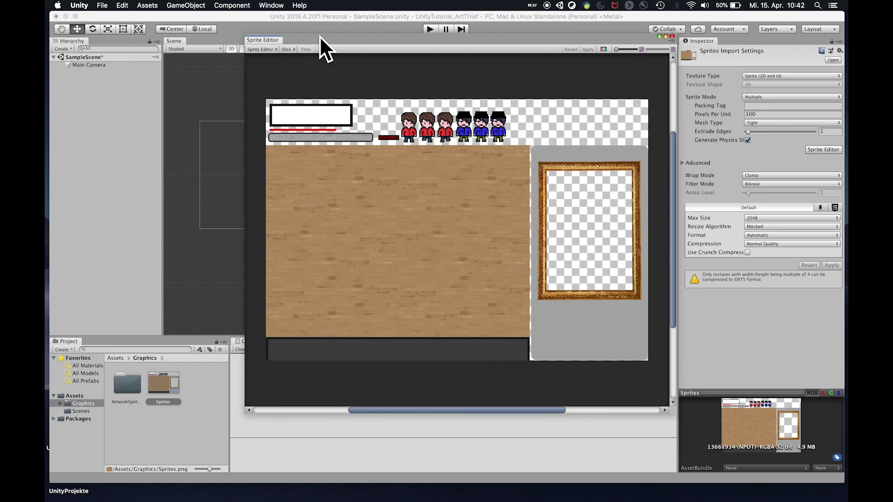
{"action": "left_click_drag", "start_coordinate": [320, 36], "coordinate": [278, 55]}
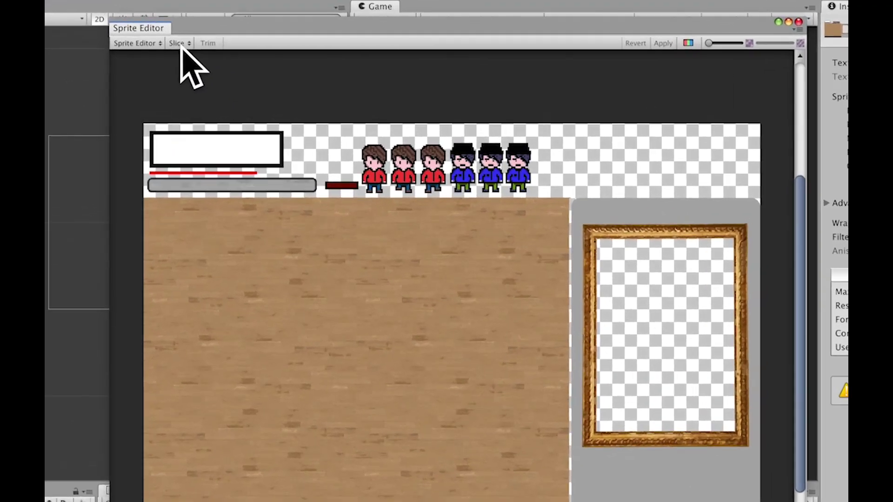
- Slice the sprite sheet with Automatic type, Center pivot and the Delete Existing method
{"action": "left_click", "coordinate": [282, 63]}
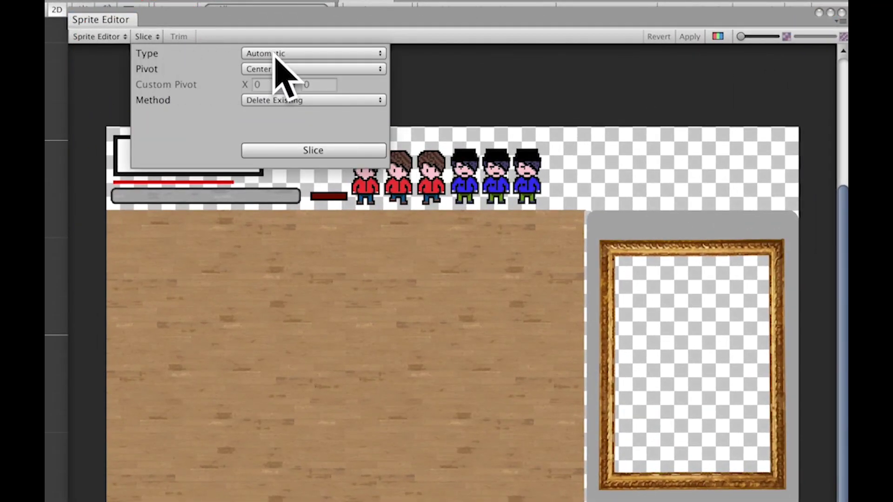
{"action": "left_click", "coordinate": [331, 152]}
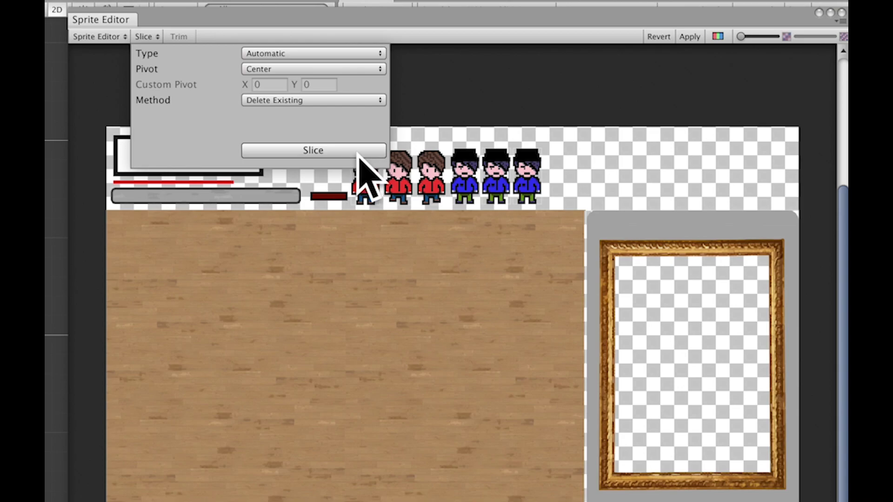
{"action": "left_click", "coordinate": [603, 119]}
- Examine the slice boundaries of the characters, white box, bars, red line, wooden floor and picture frame
{"action": "left_click", "coordinate": [530, 178]}
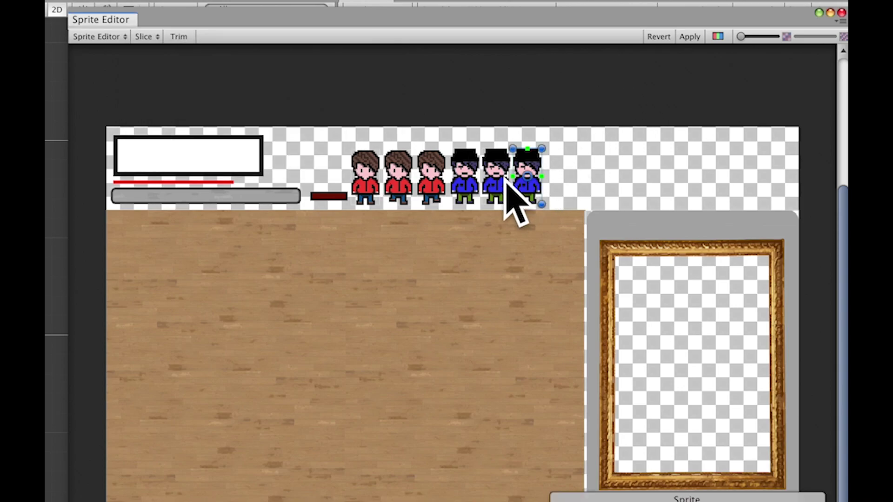
{"action": "left_click", "coordinate": [496, 183]}
{"action": "left_click", "coordinate": [467, 184]}
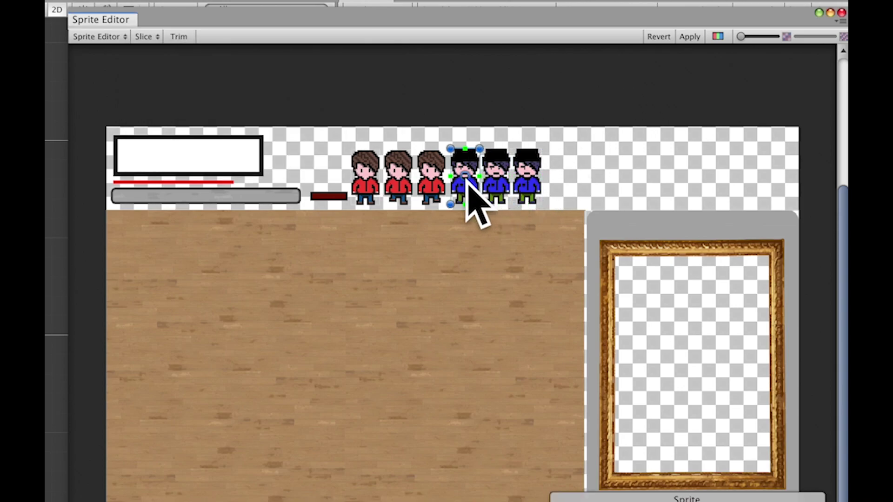
{"action": "left_click", "coordinate": [430, 184]}
{"action": "left_click", "coordinate": [399, 185]}
{"action": "left_click", "coordinate": [364, 187]}
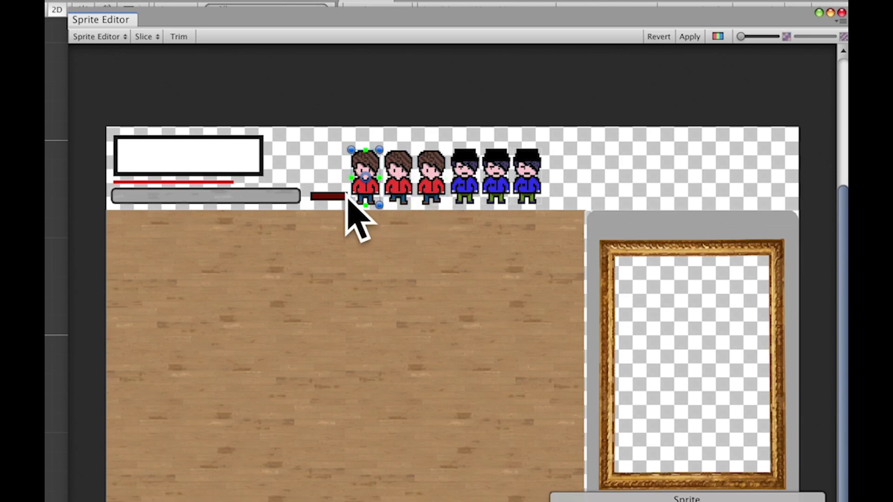
{"action": "left_click", "coordinate": [329, 196]}
{"action": "left_click", "coordinate": [240, 196]}
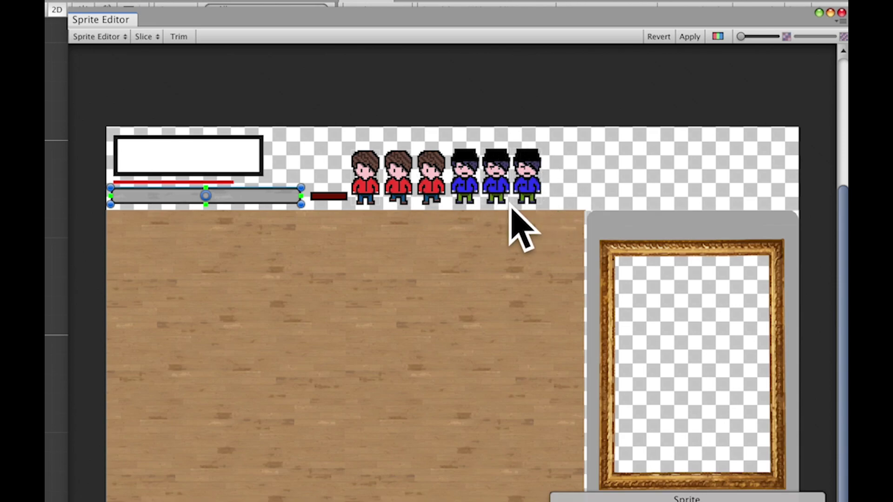
{"action": "left_click", "coordinate": [212, 171]}
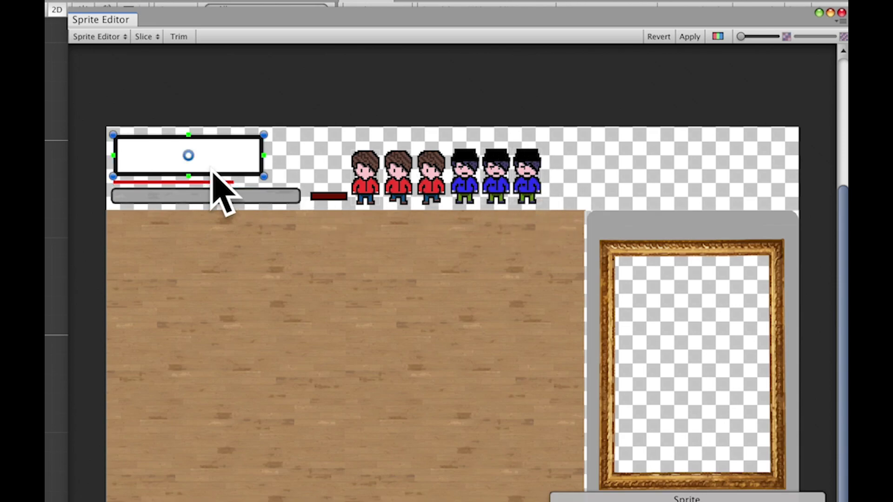
{"action": "left_click", "coordinate": [169, 185]}
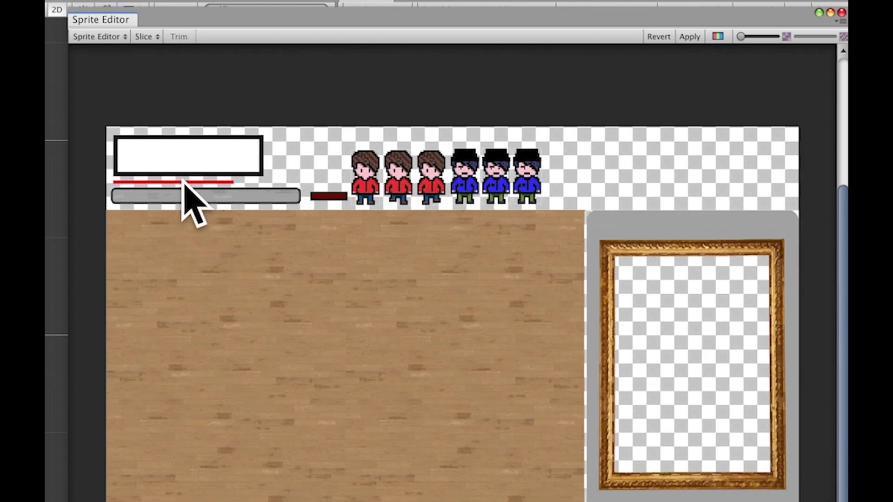
{"action": "left_click", "coordinate": [183, 190]}
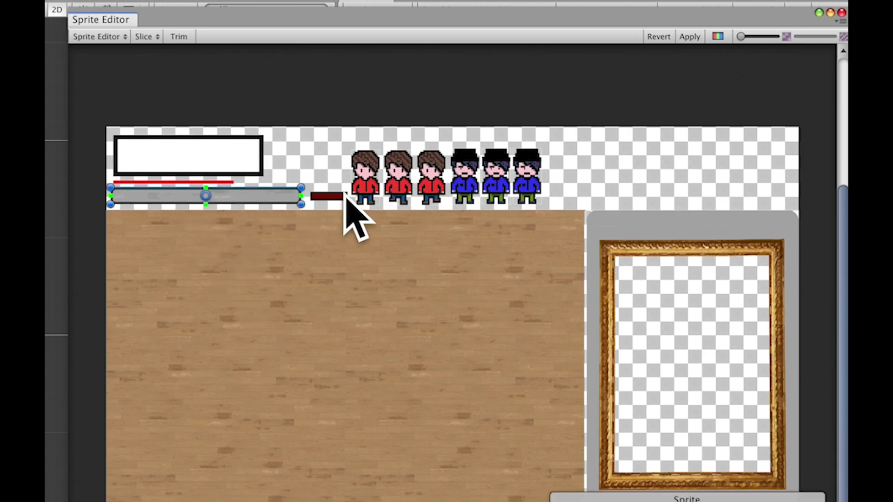
{"action": "left_click", "coordinate": [330, 196]}
{"action": "left_click", "coordinate": [333, 320]}
{"action": "left_click", "coordinate": [630, 244]}
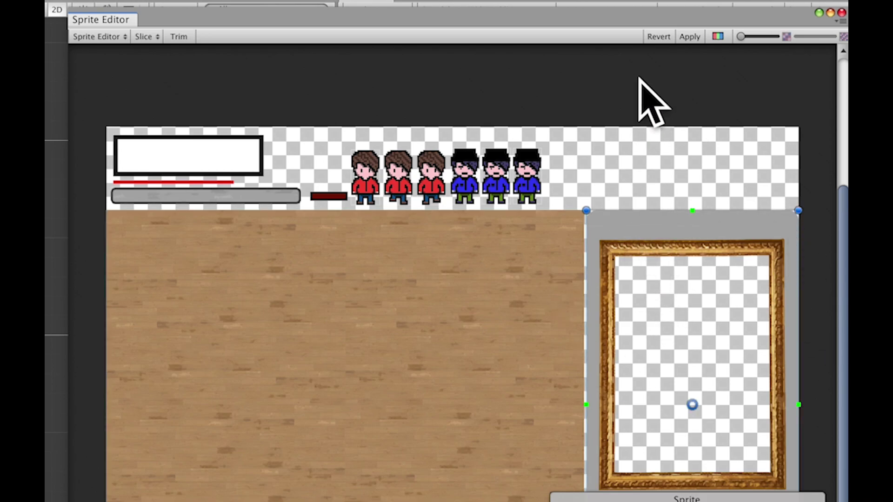
- Revert the current slices and slice the sheet again with Automatic type, Center pivot and Delete Existing
{"action": "left_click", "coordinate": [657, 37]}
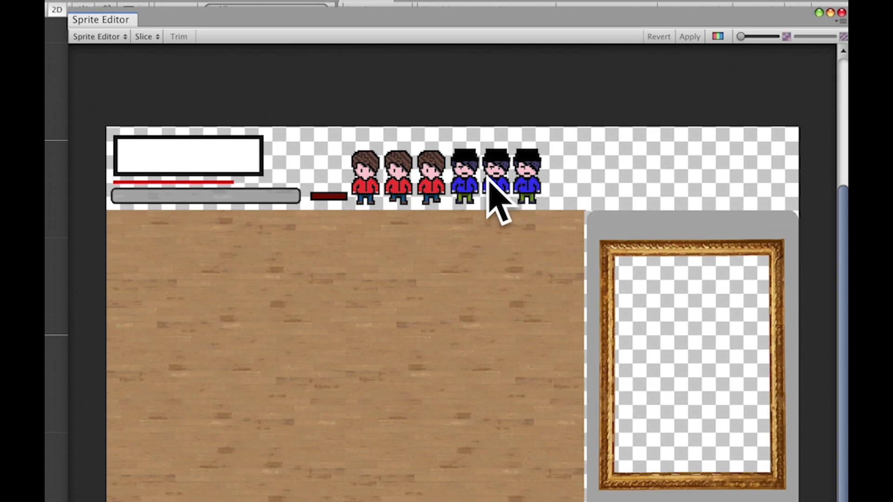
{"action": "left_click", "coordinate": [153, 37]}
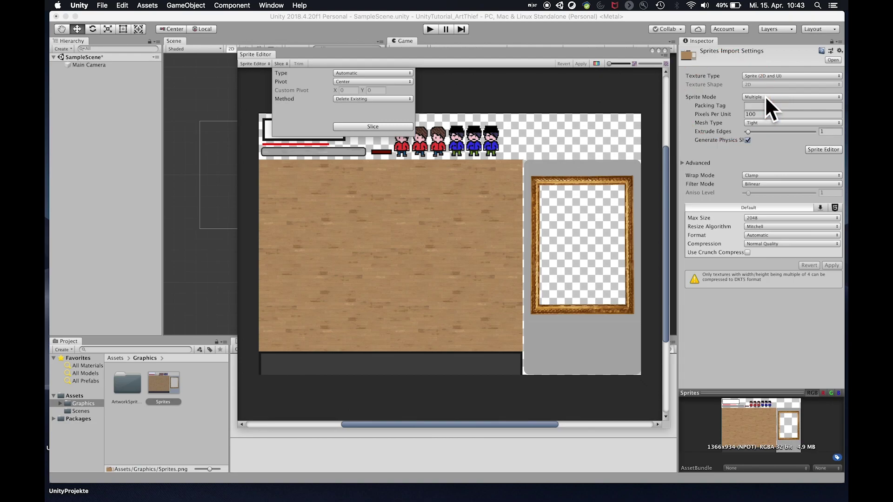
{"action": "left_click", "coordinate": [389, 125]}
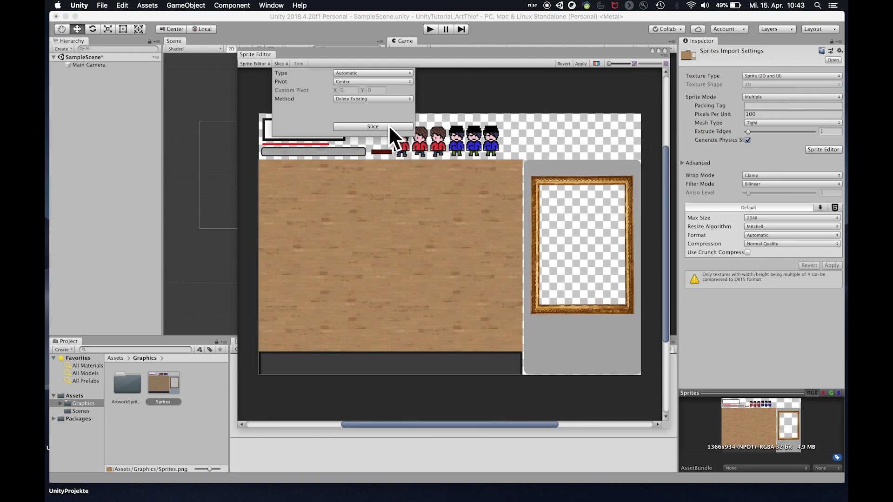
{"action": "left_click", "coordinate": [468, 108]}
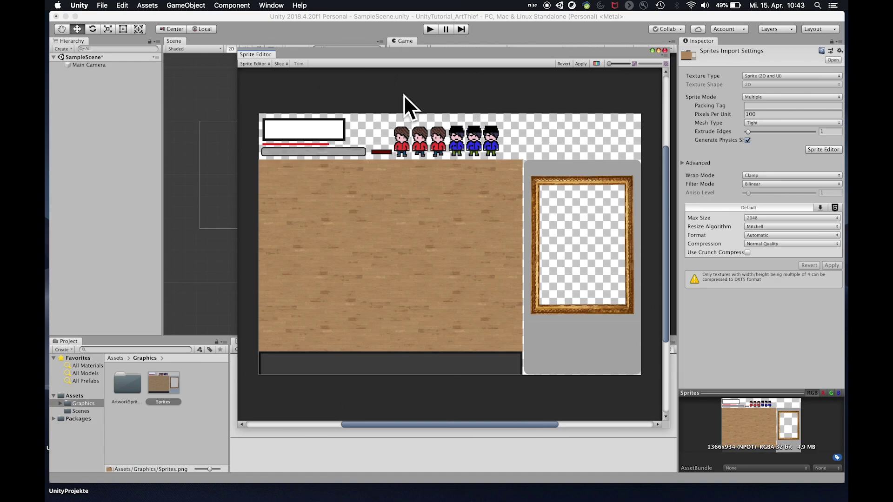
- Try resizing the slice around the white box by its corners, and revert all slicing changes
{"action": "left_click", "coordinate": [322, 140]}
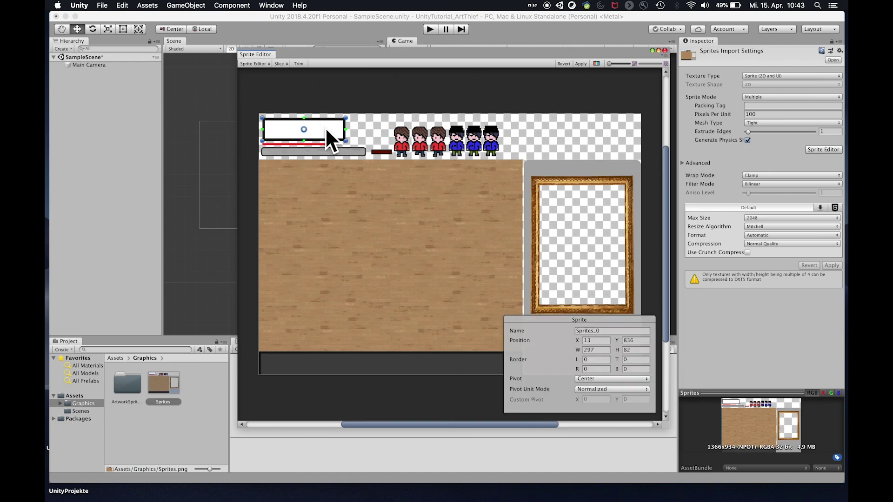
{"action": "scroll", "coordinate": [320, 122], "scroll_direction": "up", "scroll_amount": 5}
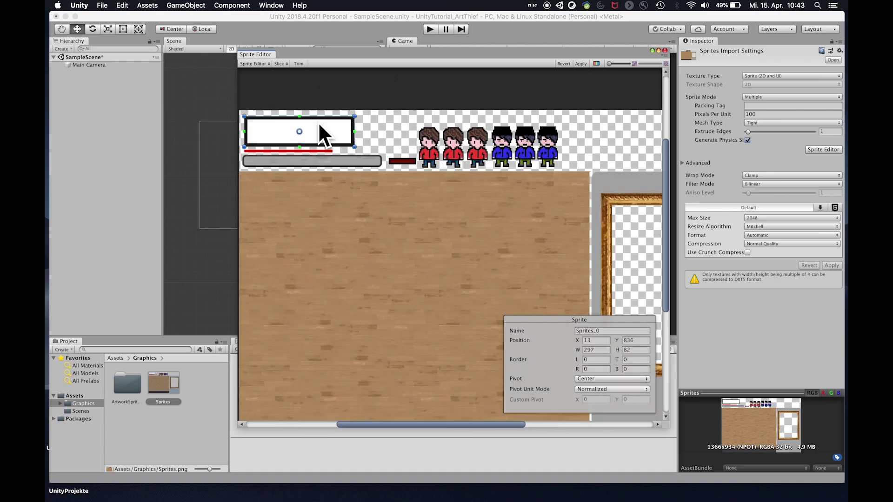
{"action": "scroll", "coordinate": [319, 125], "scroll_direction": "down", "scroll_amount": 2}
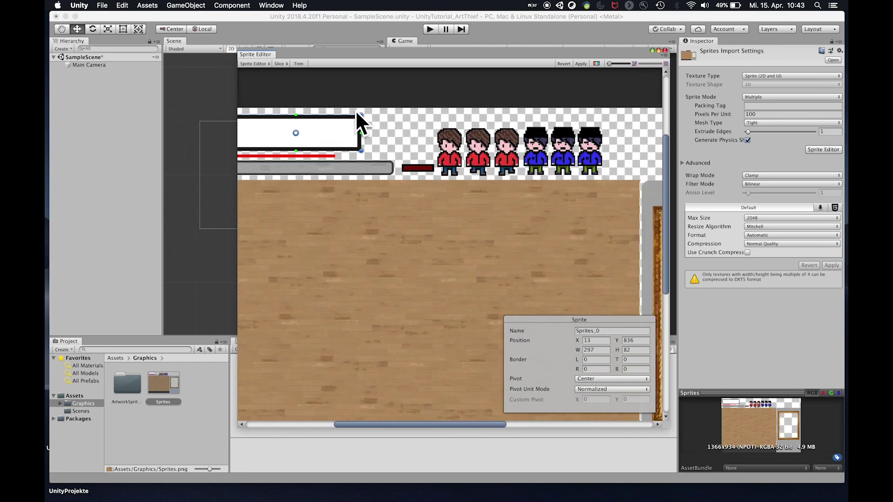
{"action": "mouse_move", "coordinate": [373, 100]}
{"action": "left_mouse_down"}
{"action": "mouse_move", "coordinate": [419, 149]}
{"action": "mouse_move", "coordinate": [377, 108]}
{"action": "left_mouse_up"}
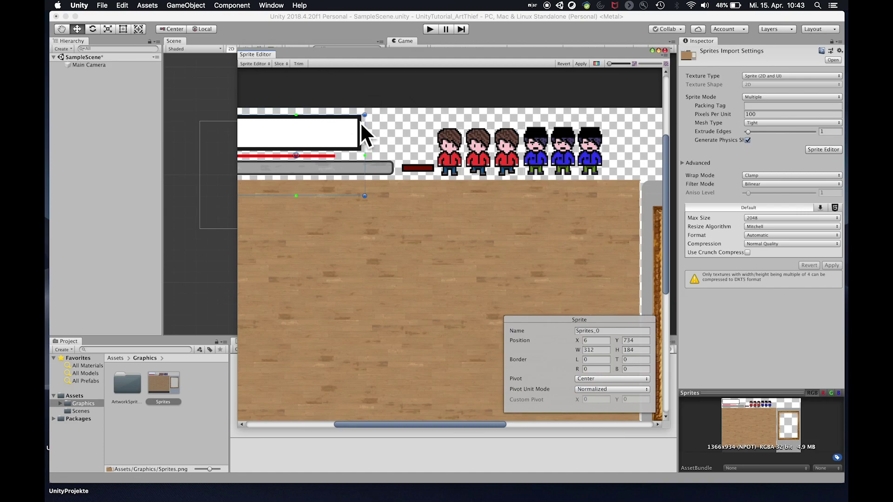
{"action": "left_click_drag", "start_coordinate": [377, 196], "coordinate": [399, 153]}
{"action": "scroll", "coordinate": [512, 214], "scroll_direction": "left", "scroll_amount": 3}
{"action": "left_click", "coordinate": [491, 195]}
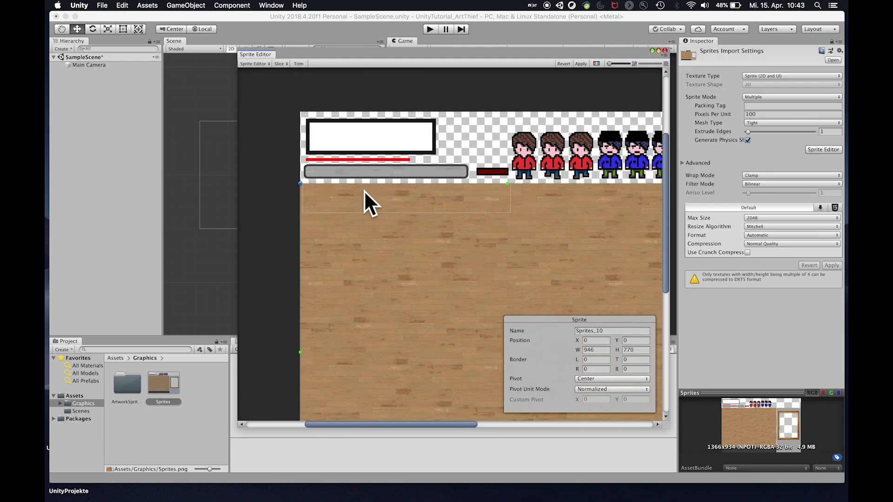
{"action": "left_click", "coordinate": [565, 64]}
- Reposition the sprite editor window, slice the sheet with Automatic type, Center pivot and Delete Existing, and select the wooden floor slice
{"action": "left_click_drag", "start_coordinate": [340, 52], "coordinate": [329, 47]}
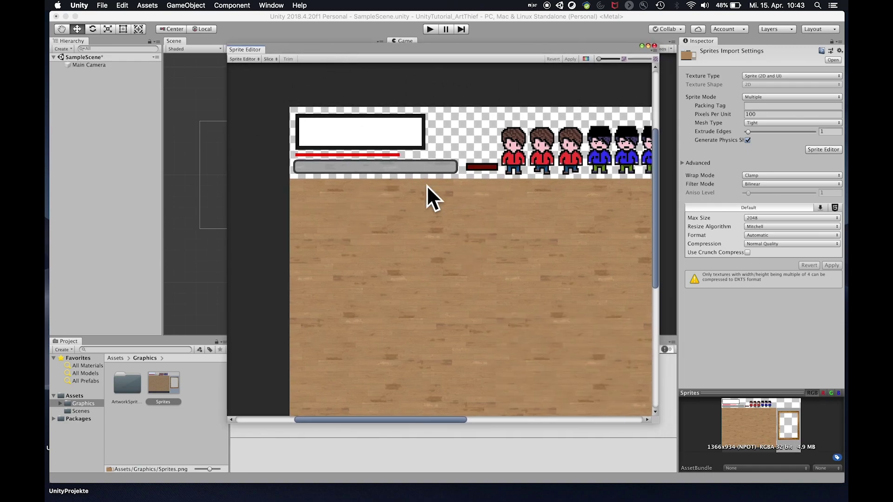
{"action": "scroll", "coordinate": [426, 185], "scroll_direction": "down", "scroll_amount": 5}
{"action": "middle_click_drag", "start_coordinate": [474, 228], "coordinate": [390, 197]}
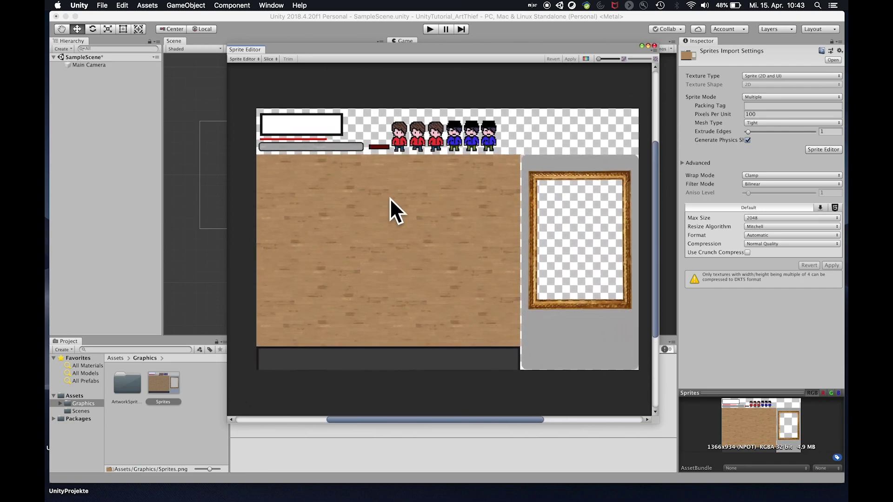
{"action": "left_click", "coordinate": [270, 60]}
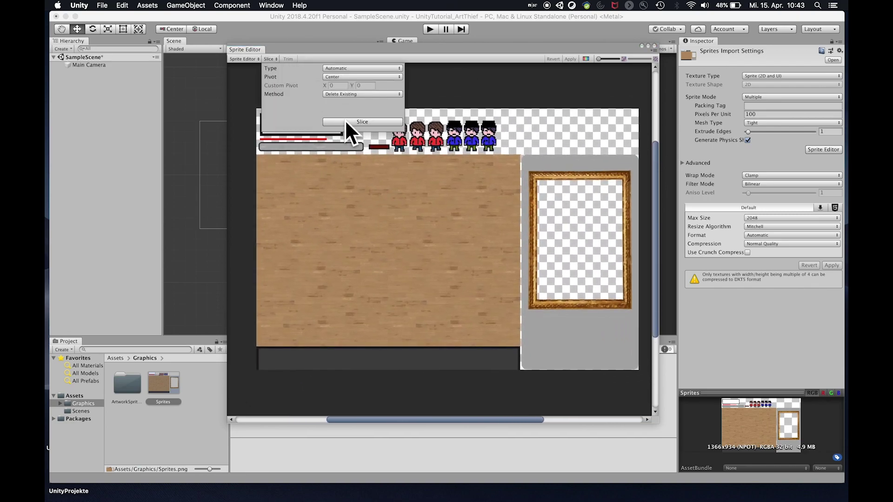
{"action": "left_click", "coordinate": [389, 205]}
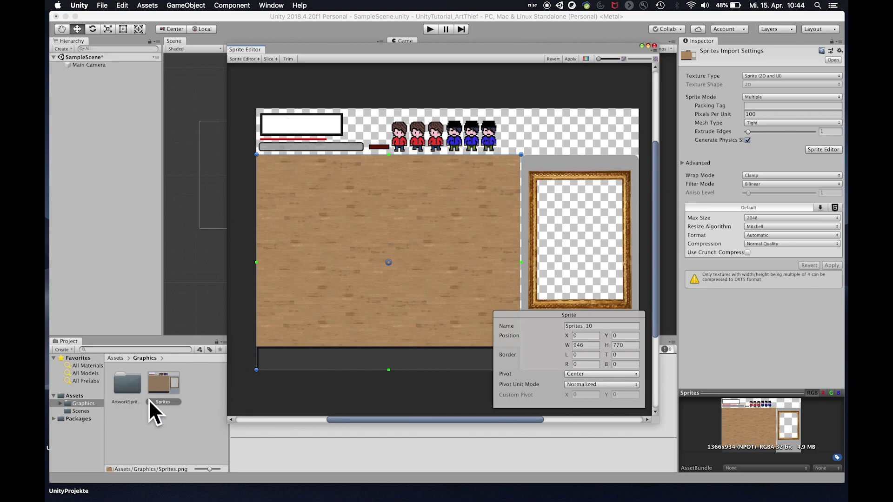
- Open the white box sprite's name for editing, and rename the thin red line sprite as laser
{"action": "left_click", "coordinate": [311, 131]}
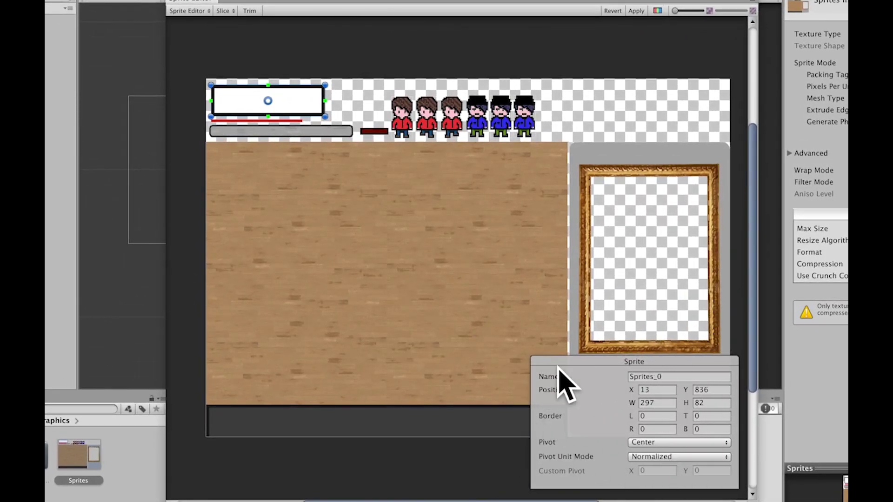
{"action": "left_click", "coordinate": [678, 377]}
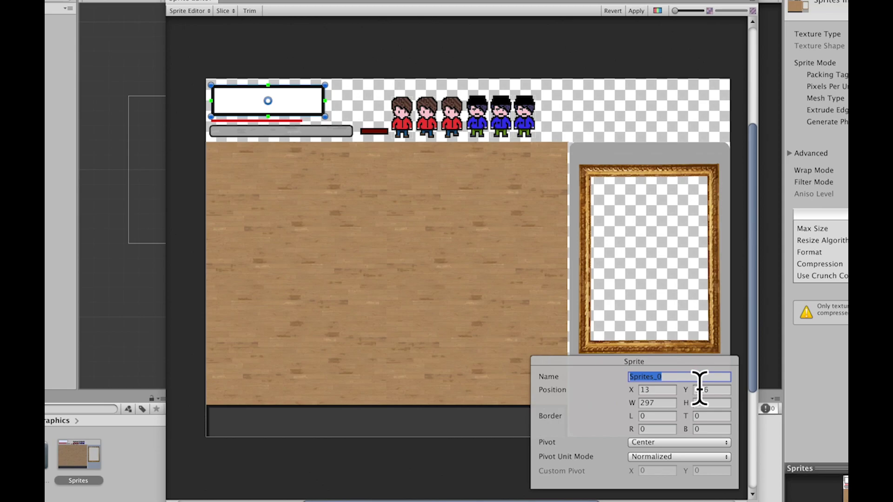
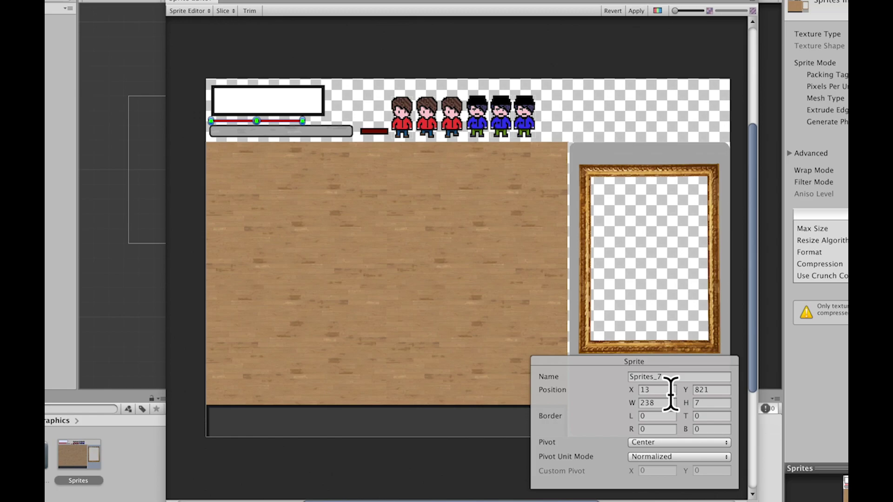
{"action": "key", "text": "BackSpace"}
{"action": "type", "text": "laser"}
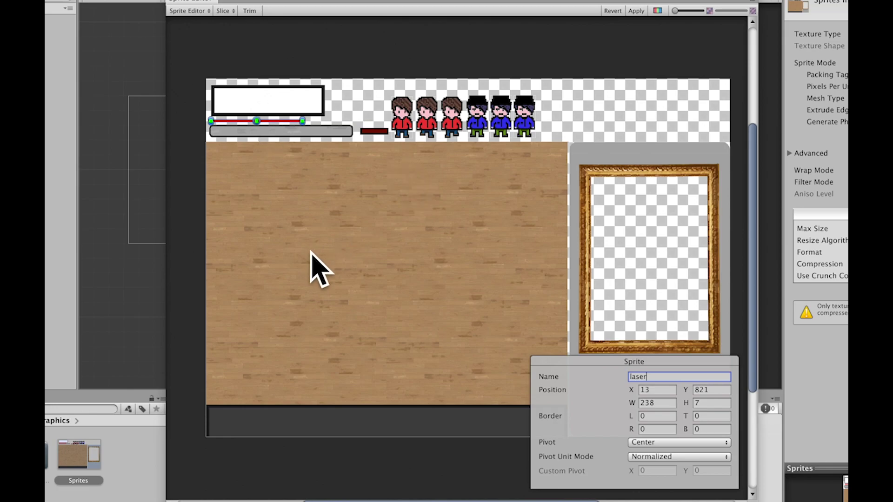
- Rename the wooden floor sprite as Floor and the grey picture frame sprite as frame
{"action": "left_click", "coordinate": [393, 238]}
{"action": "type", "text": "Floor"}
{"action": "left_click", "coordinate": [616, 154]}
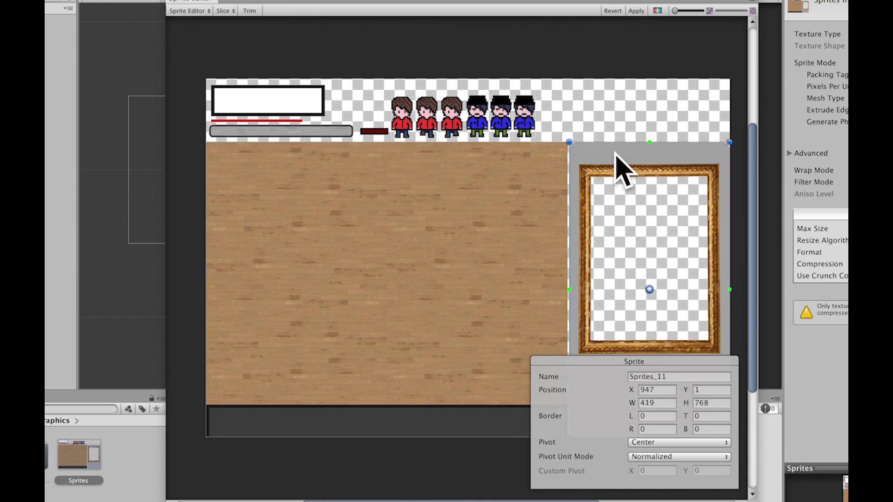
{"action": "left_click", "coordinate": [682, 377]}
{"action": "type", "text": "frame"}
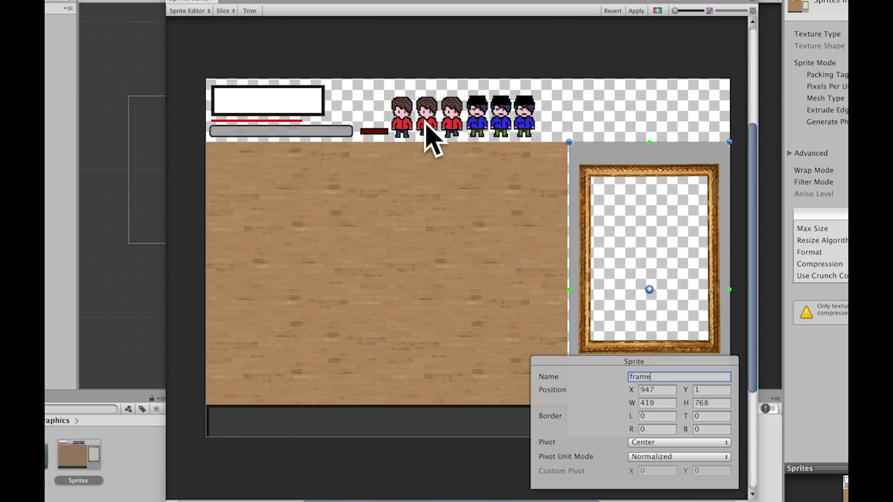
- Rename the first two red-shirted character sprites as player_0 and player_1
{"action": "scroll", "coordinate": [424, 140], "scroll_direction": "up", "scroll_amount": 4}
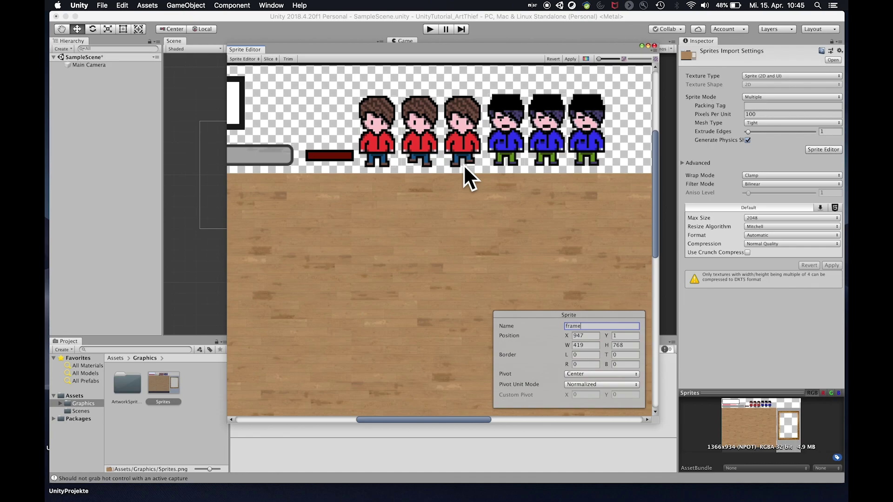
{"action": "left_click", "coordinate": [375, 138]}
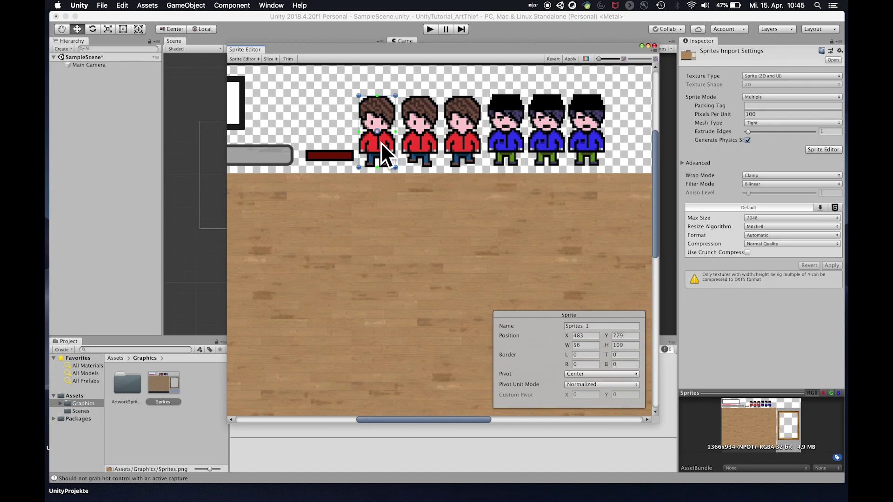
{"action": "left_click", "coordinate": [612, 328]}
{"action": "type", "text": "player_0"}
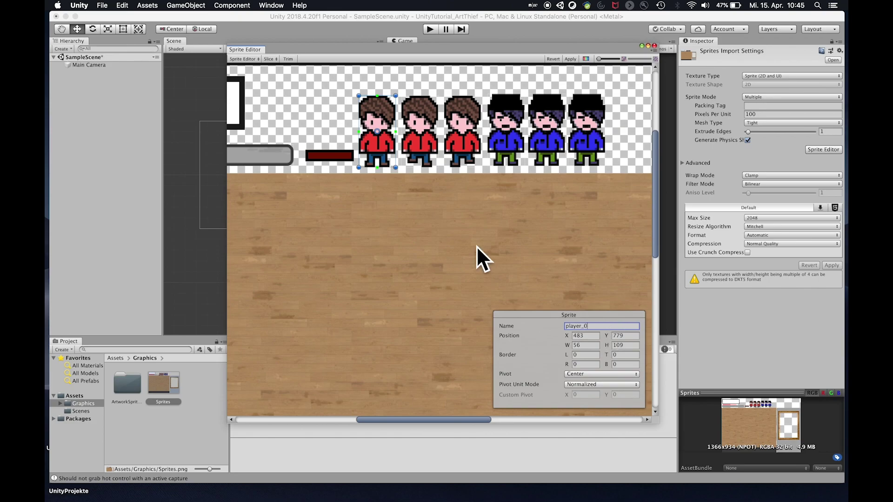
{"action": "left_click", "coordinate": [422, 149]}
{"action": "left_click", "coordinate": [617, 328]}
{"action": "type", "text": "player"}
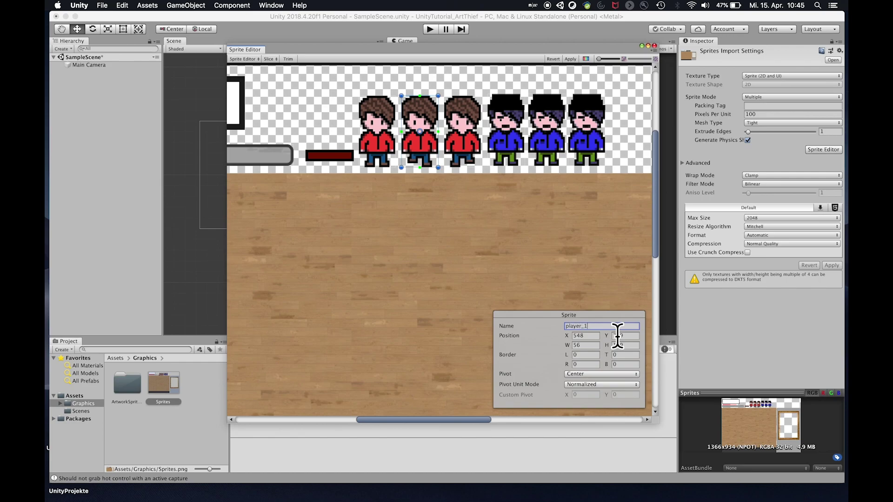
- Rename the third red-shirted character sprite as player_3
{"action": "left_click", "coordinate": [478, 139]}
{"action": "left_click", "coordinate": [590, 327]}
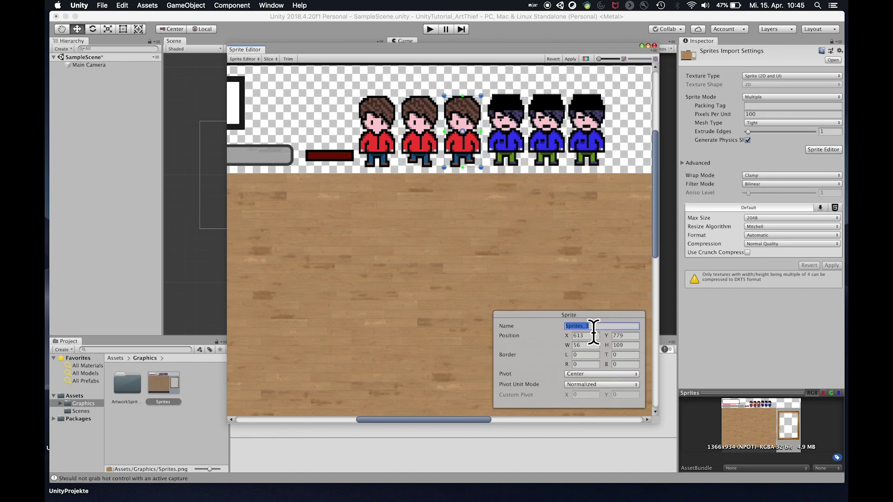
{"action": "type", "text": "player"}
{"action": "type", "text": "_3"}
- Rename the first blue-jacketed character sprite as boss_0
{"action": "left_click", "coordinate": [506, 129]}
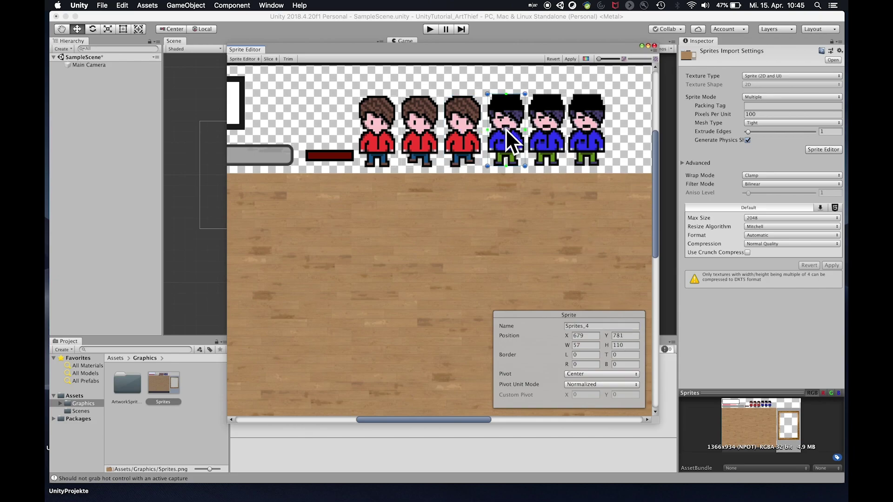
{"action": "left_click", "coordinate": [612, 319]}
{"action": "left_click", "coordinate": [509, 132]}
{"action": "left_click", "coordinate": [603, 327]}
{"action": "type", "text": "boss_1"}
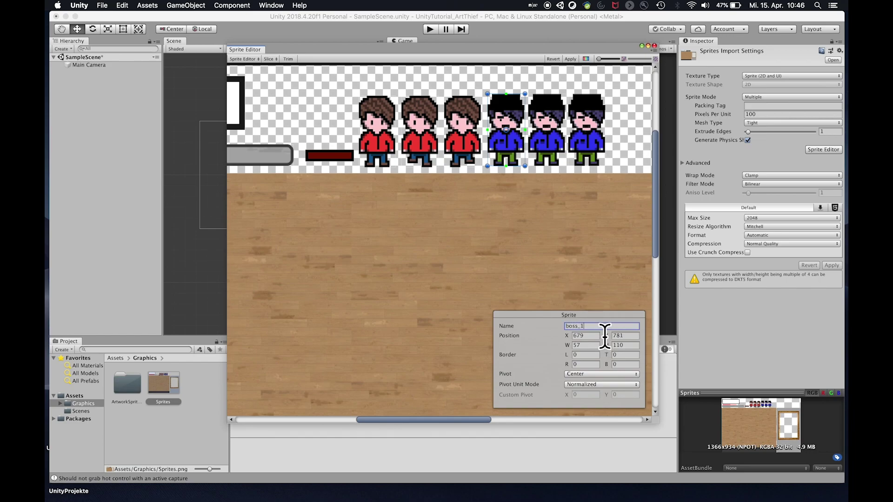
- Rename the second and third blue-jacketed character sprites as boss_1 and boss_2
{"action": "left_click", "coordinate": [544, 158]}
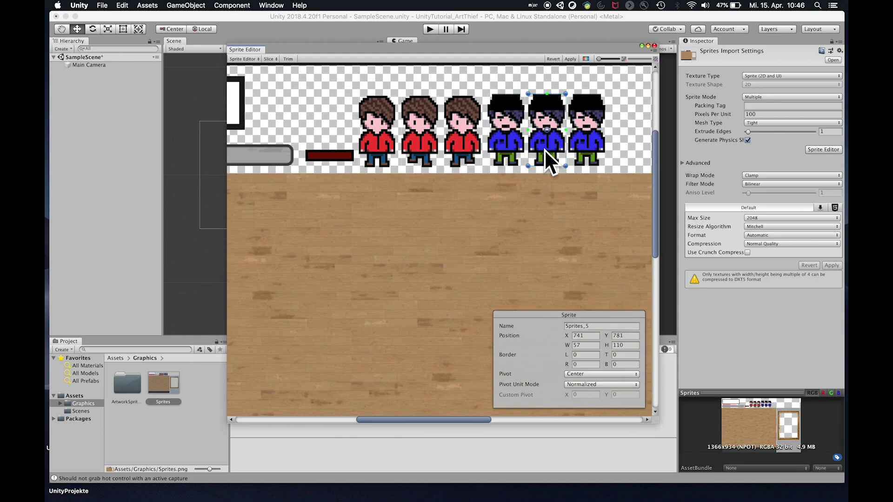
{"action": "left_click", "coordinate": [620, 328]}
{"action": "type", "text": "boss"}
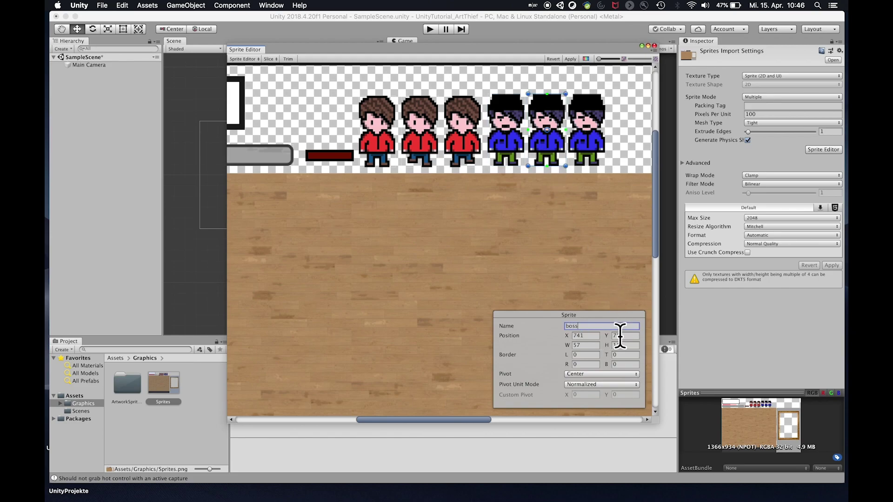
{"action": "type", "text": "_1"}
{"action": "left_click", "coordinate": [591, 136]}
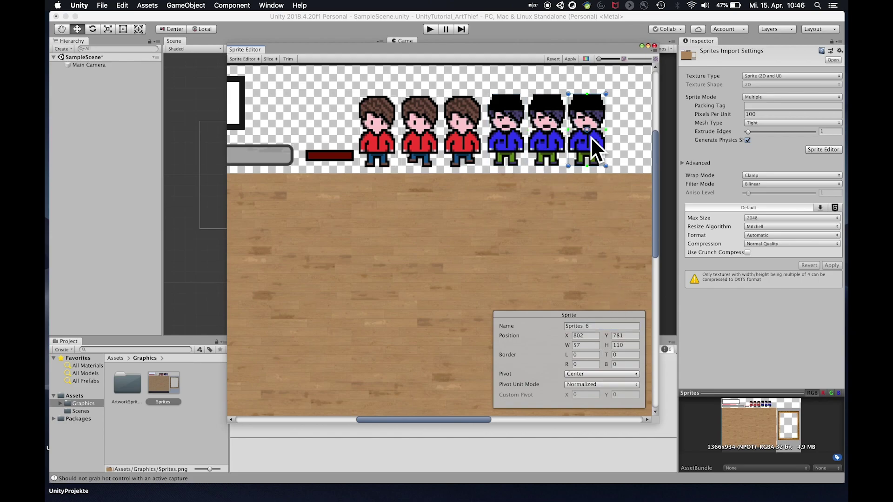
{"action": "left_click", "coordinate": [608, 327]}
{"action": "type", "text": "boss"}
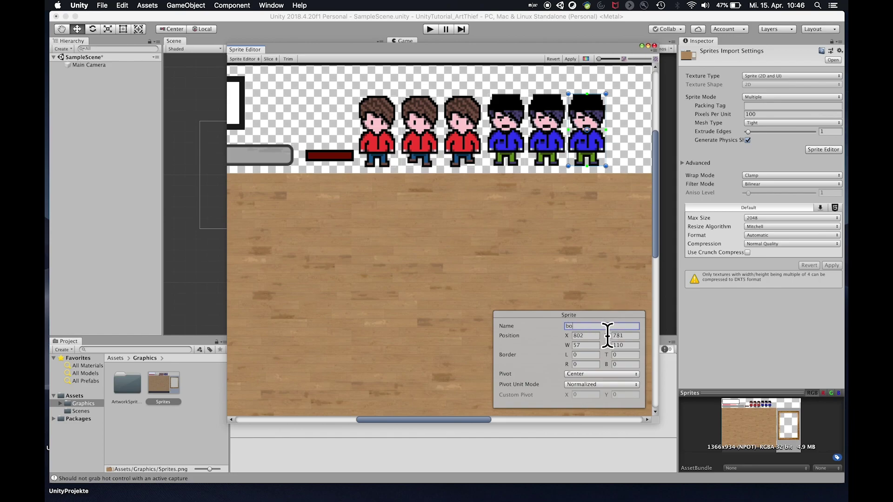
{"action": "type", "text": "_2"}
- Apply the sprite names to the sheet and close the Sprite Editor
{"action": "left_click", "coordinate": [590, 233]}
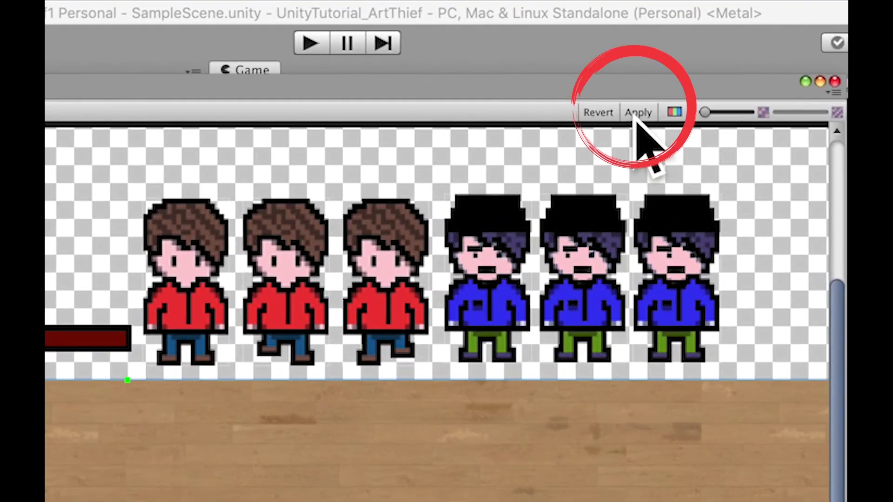
{"action": "left_click", "coordinate": [638, 116]}
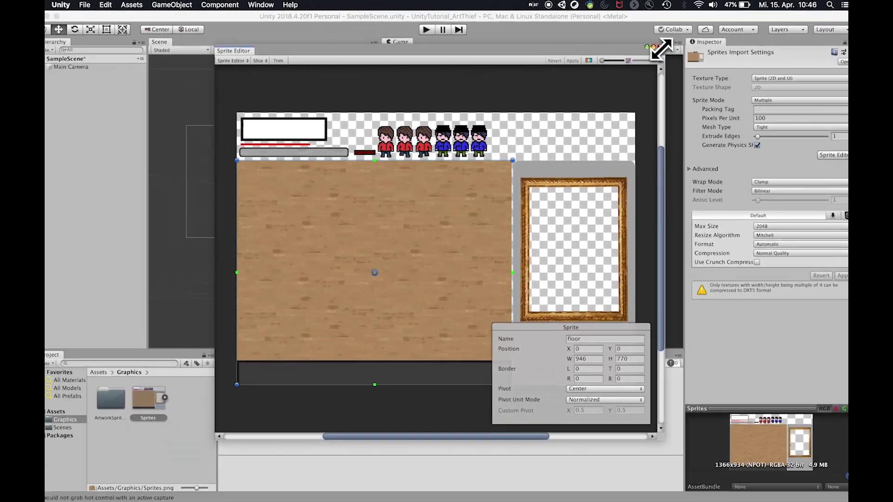
{"action": "left_click", "coordinate": [835, 81]}
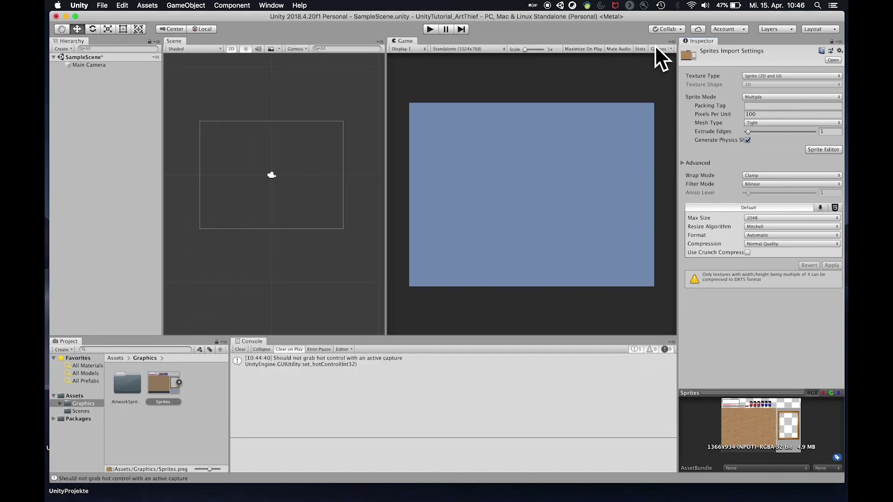
- Expand the Sprites sheet and place the floor, boss_1, player_0 and painting sprites in the scene
{"action": "left_click", "coordinate": [180, 384]}
{"action": "mouse_move", "coordinate": [224, 386]}
{"action": "left_mouse_down"}
{"action": "mouse_move", "coordinate": [224, 433]}
{"action": "mouse_move", "coordinate": [227, 381]}
{"action": "left_mouse_up"}
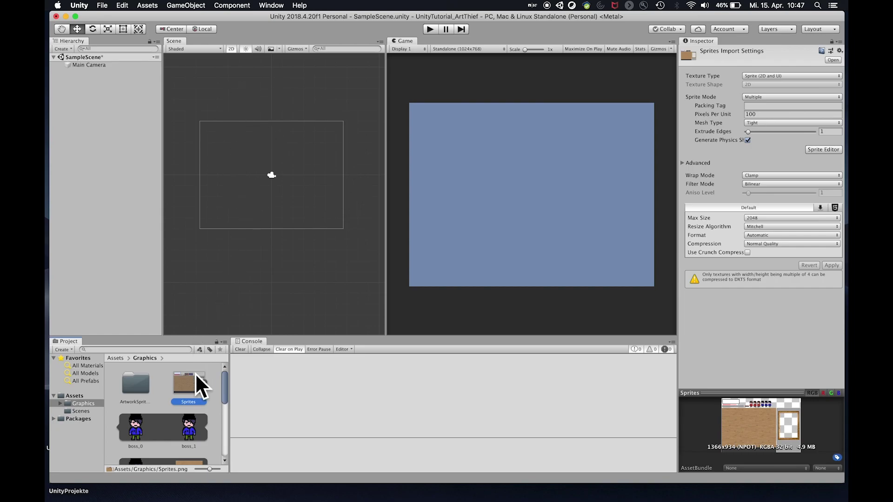
{"action": "scroll", "coordinate": [224, 398], "scroll_direction": "down", "scroll_amount": 2}
{"action": "left_click_drag", "start_coordinate": [191, 422], "coordinate": [242, 205]}
{"action": "left_click_drag", "start_coordinate": [191, 389], "coordinate": [224, 196]}
{"action": "scroll", "coordinate": [223, 392], "scroll_direction": "up", "scroll_amount": 1}
{"action": "scroll", "coordinate": [223, 392], "scroll_direction": "down", "scroll_amount": 3}
{"action": "left_click_drag", "start_coordinate": [185, 426], "coordinate": [237, 217]}
{"action": "left_click_drag", "start_coordinate": [139, 429], "coordinate": [252, 182]}
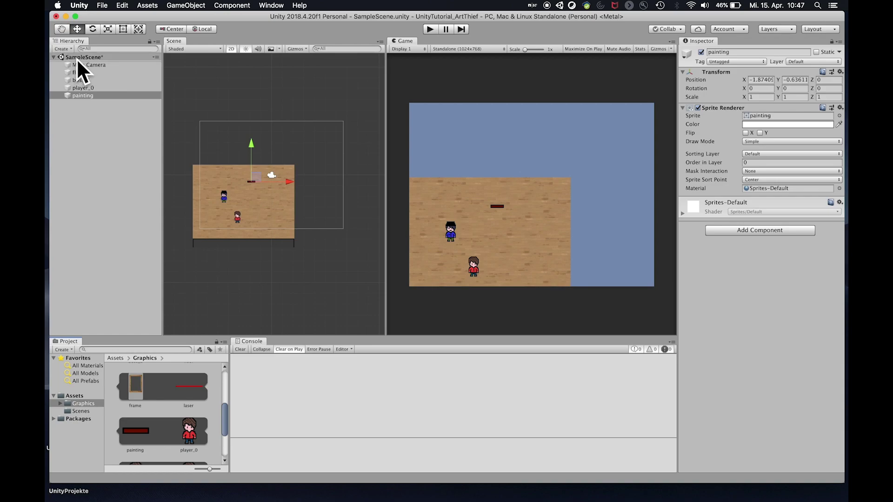
- Delete the painting and player_0 objects from the scene
{"action": "left_click", "coordinate": [85, 73]}
{"action": "left_click", "coordinate": [85, 80]}
{"action": "left_click", "coordinate": [87, 96]}
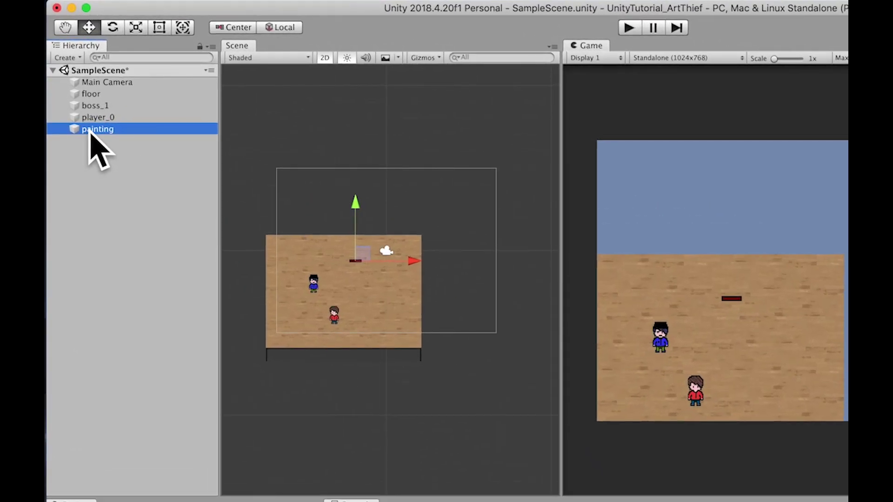
{"action": "right_click", "coordinate": [87, 130]}
{"action": "left_click", "coordinate": [129, 202]}
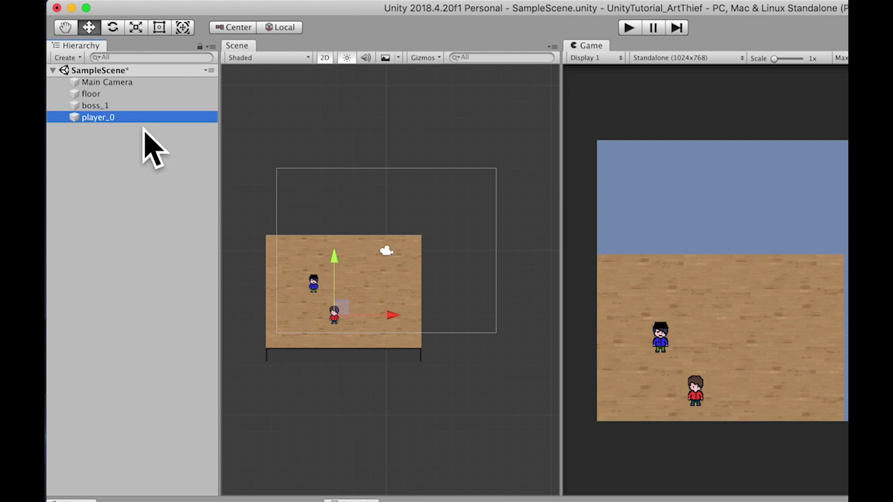
{"action": "right_click", "coordinate": [129, 120]}
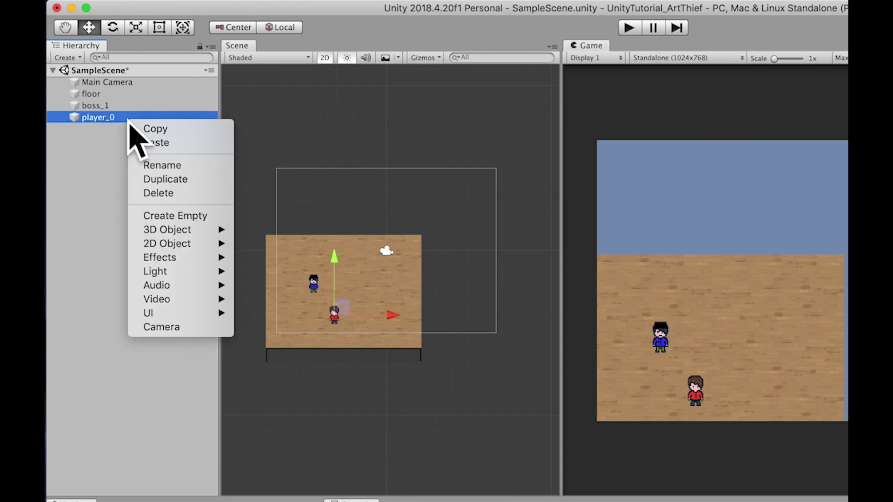
{"action": "left_click", "coordinate": [160, 193]}
- Delete the boss_1 and floor objects from the scene and collapse the Sprites sheet
{"action": "left_click", "coordinate": [105, 106]}
{"action": "right_click", "coordinate": [106, 105]}
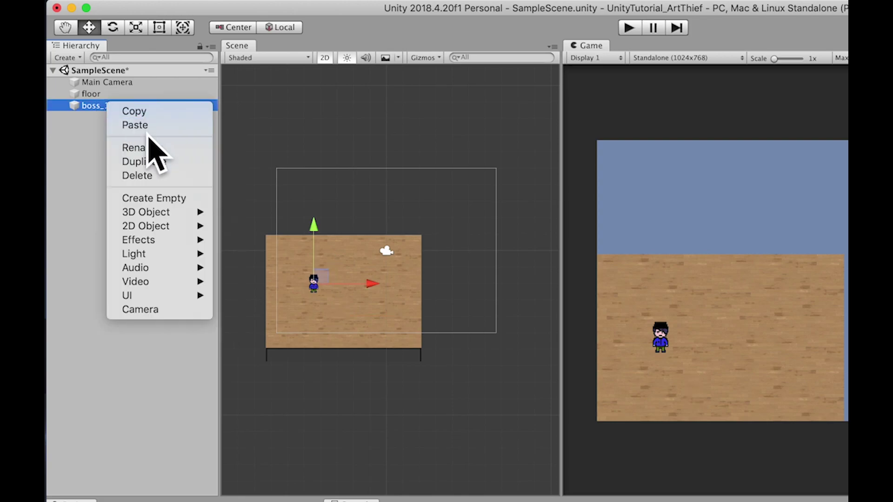
{"action": "left_click", "coordinate": [68, 182]}
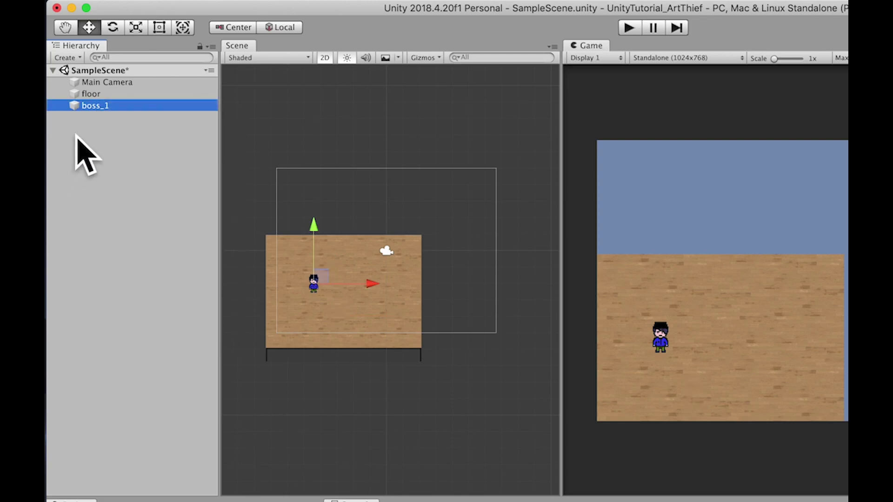
{"action": "left_click", "coordinate": [101, 93], "text": "shift"}
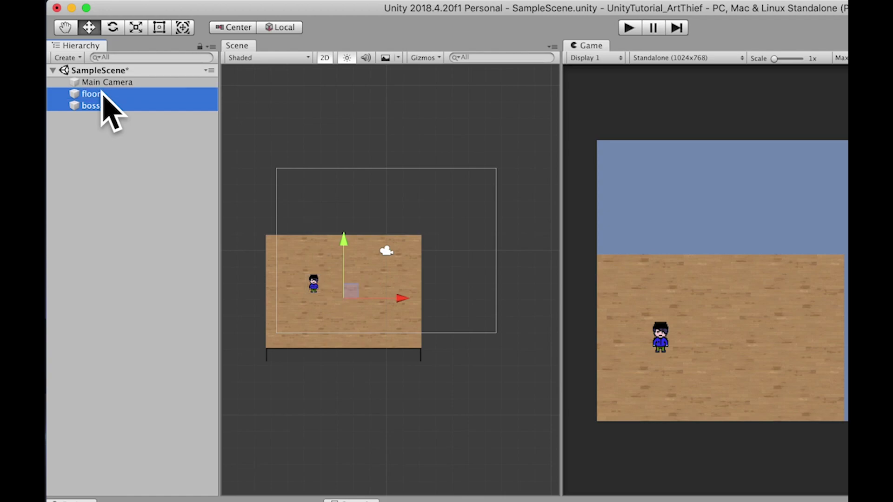
{"action": "right_click", "coordinate": [102, 93]}
{"action": "left_click", "coordinate": [168, 164]}
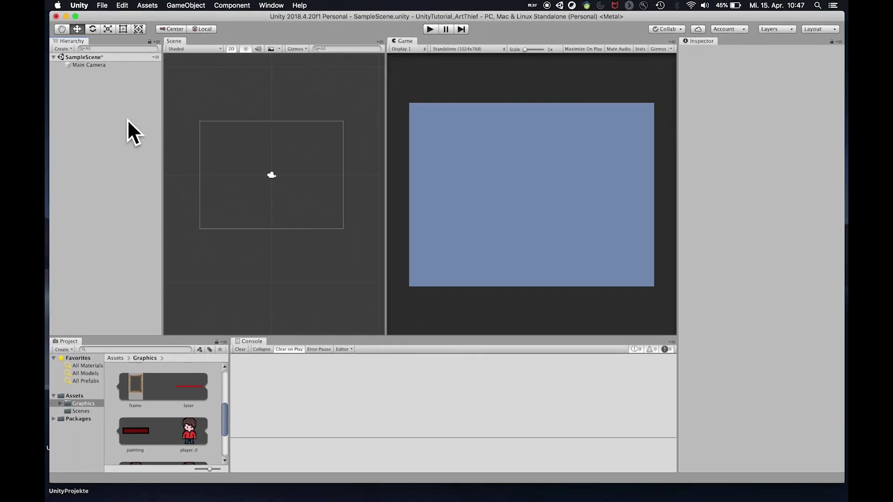
{"action": "left_click_drag", "start_coordinate": [223, 423], "coordinate": [226, 379]}
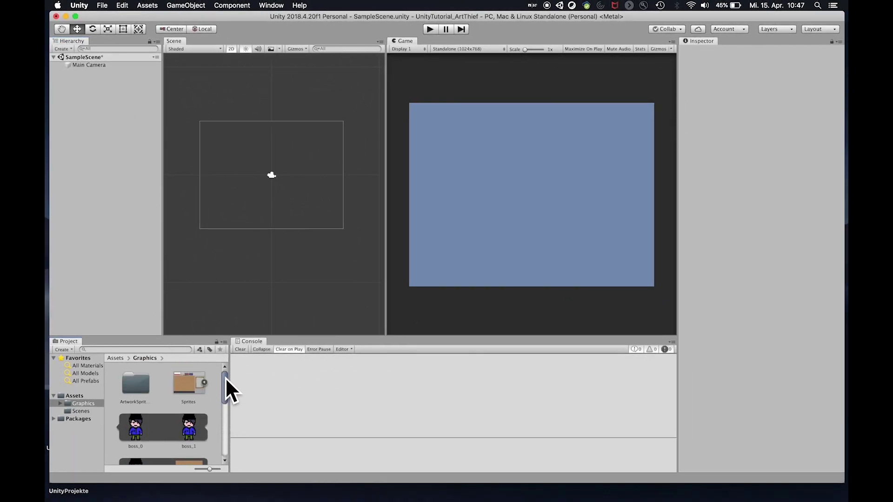
{"action": "left_click", "coordinate": [204, 383]}
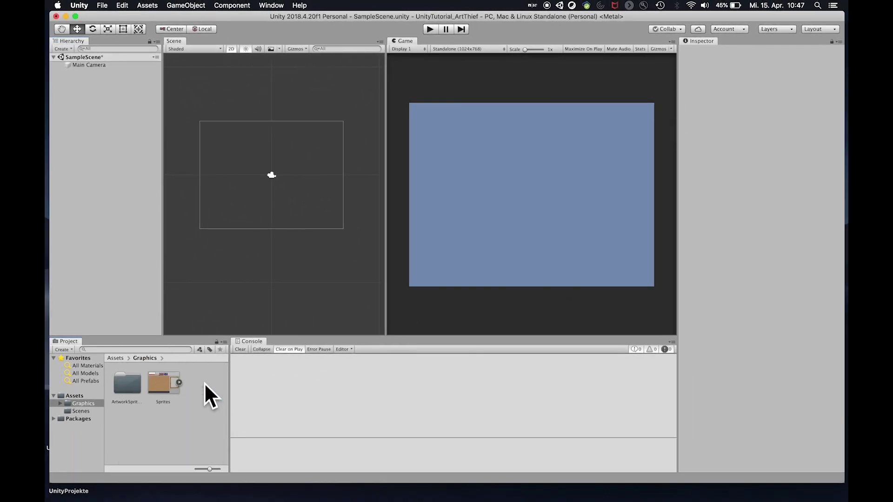
- Create an empty game object in the scene and rename it Museum
{"action": "right_click", "coordinate": [88, 100]}
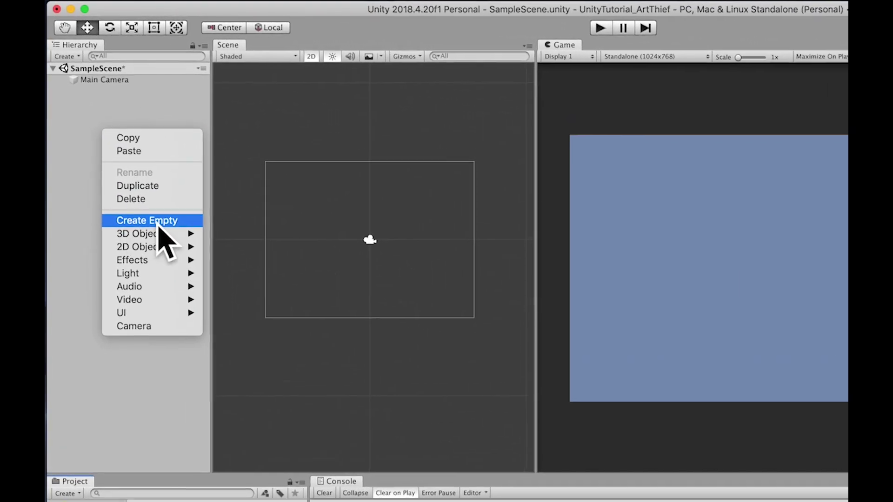
{"action": "left_click", "coordinate": [154, 225]}
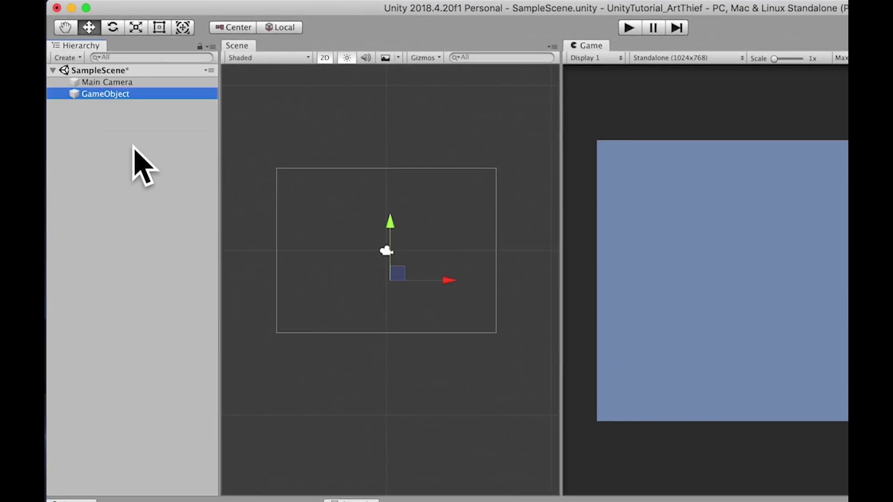
{"action": "right_click", "coordinate": [99, 97]}
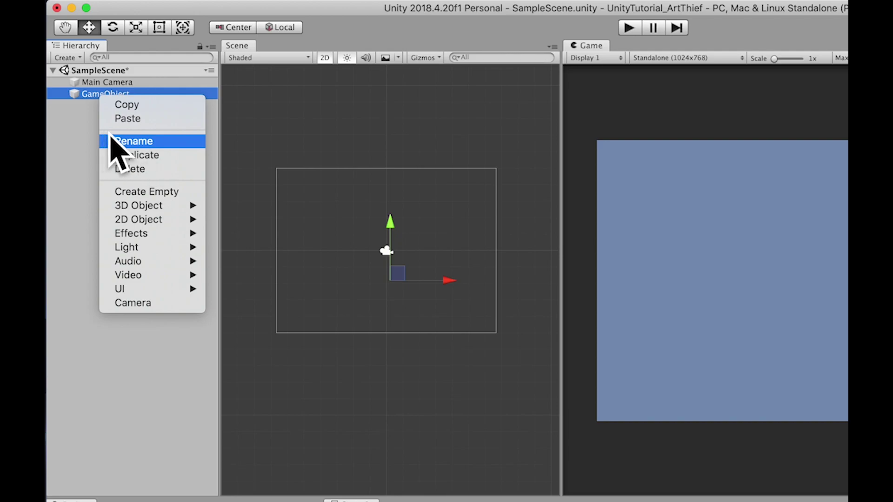
{"action": "left_click", "coordinate": [85, 160]}
{"action": "left_click", "coordinate": [758, 52]}
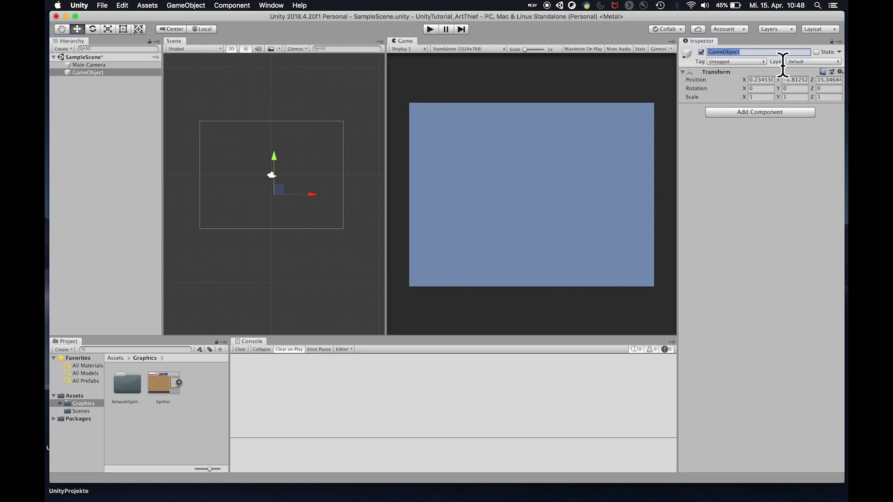
{"action": "type", "text": "Museum"}
{"action": "key", "text": "Return"}
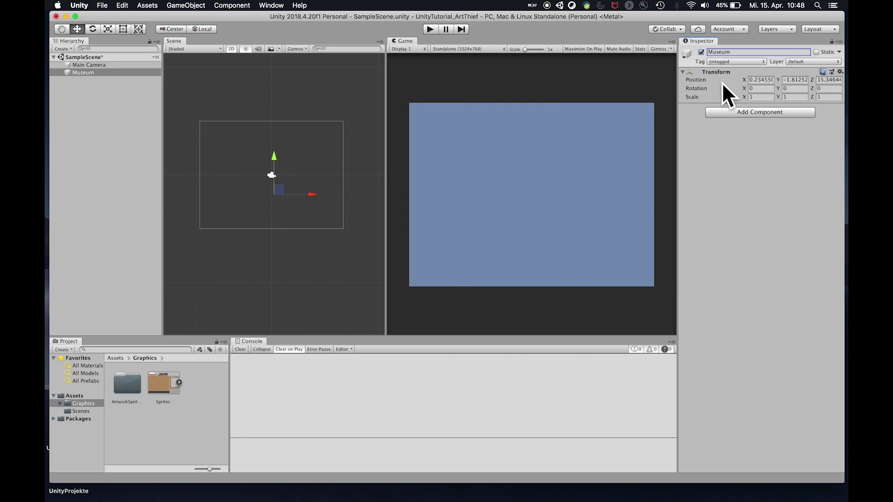
- Move the Museum object along its X and Y axes to about X -1.59, Y 1.25
{"action": "mouse_move", "coordinate": [313, 195]}
{"action": "left_mouse_down"}
{"action": "mouse_move", "coordinate": [331, 196]}
{"action": "mouse_move", "coordinate": [275, 197]}
{"action": "mouse_move", "coordinate": [330, 202]}
{"action": "left_mouse_up"}
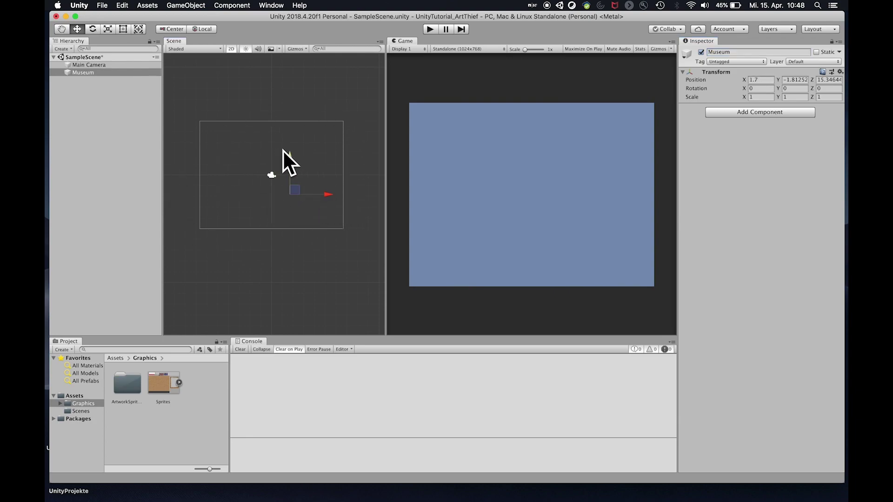
{"action": "left_click_drag", "start_coordinate": [289, 159], "coordinate": [294, 127]}
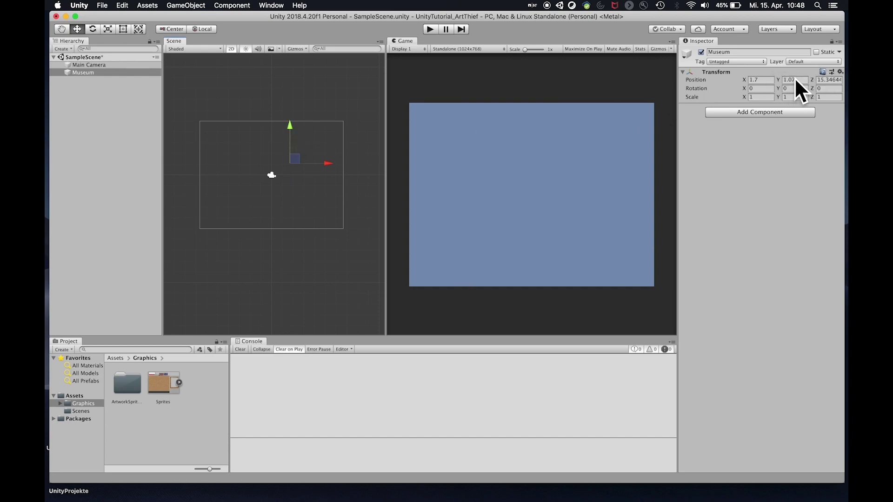
{"action": "mouse_move", "coordinate": [291, 124]}
{"action": "left_mouse_down"}
{"action": "mouse_move", "coordinate": [288, 149]}
{"action": "mouse_move", "coordinate": [288, 124]}
{"action": "left_mouse_up"}
{"action": "left_click_drag", "start_coordinate": [289, 115], "coordinate": [289, 122]}
{"action": "left_click_drag", "start_coordinate": [325, 160], "coordinate": [288, 160]}
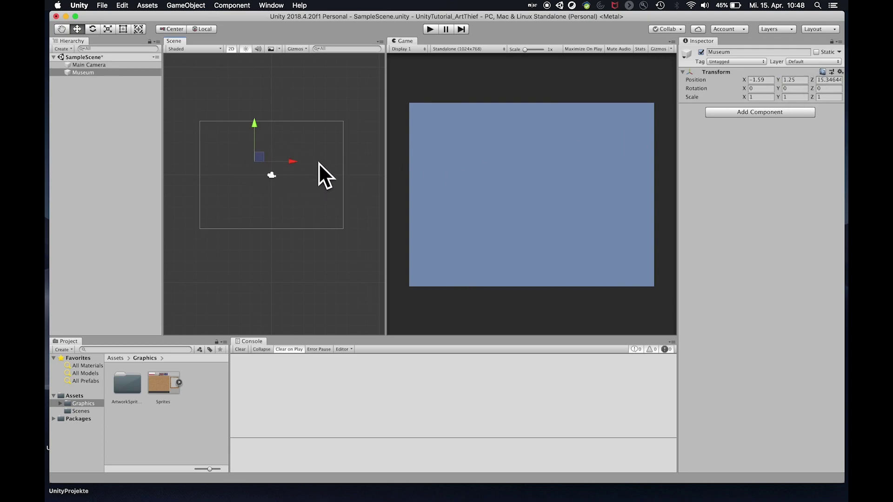
- Switch the scene to 3D, move the Museum object along its Z axis to about 13.69, and return to 2D
{"action": "left_click", "coordinate": [231, 49]}
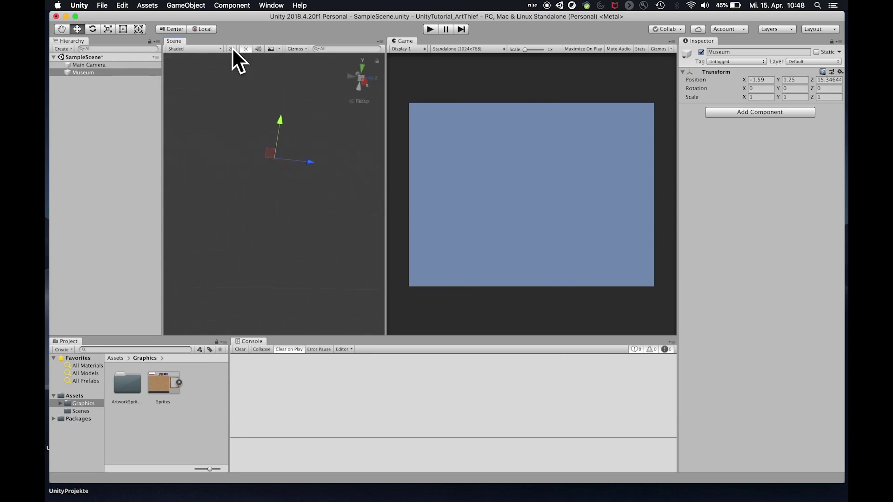
{"action": "left_click_drag", "start_coordinate": [318, 161], "coordinate": [297, 170]}
{"action": "left_click", "coordinate": [231, 50]}
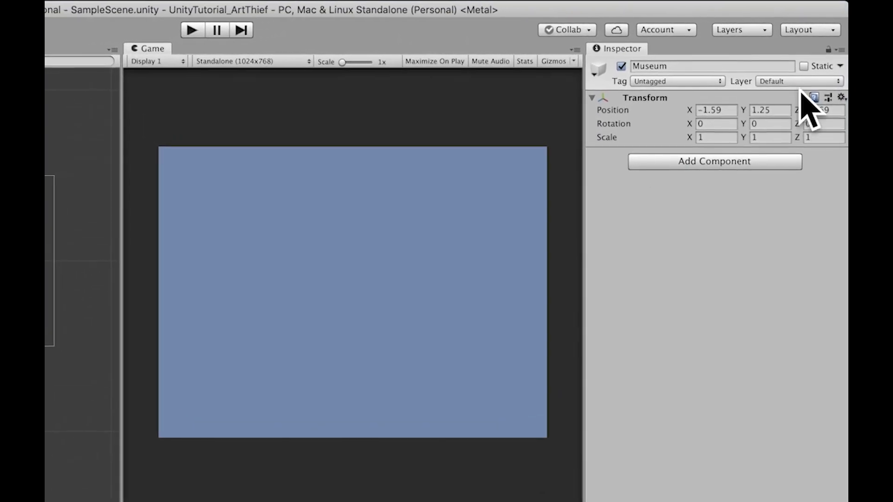
- Reset the Museum object's Transform to its default values
{"action": "right_click", "coordinate": [621, 111]}
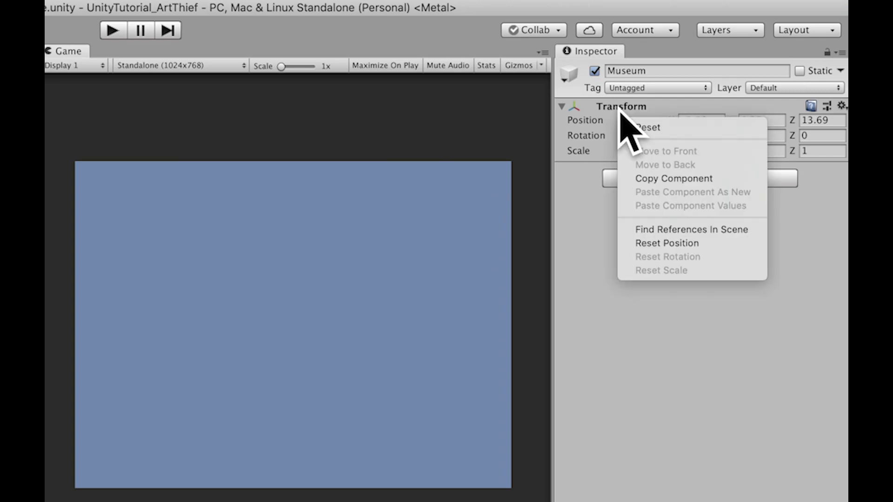
{"action": "left_click", "coordinate": [647, 127]}
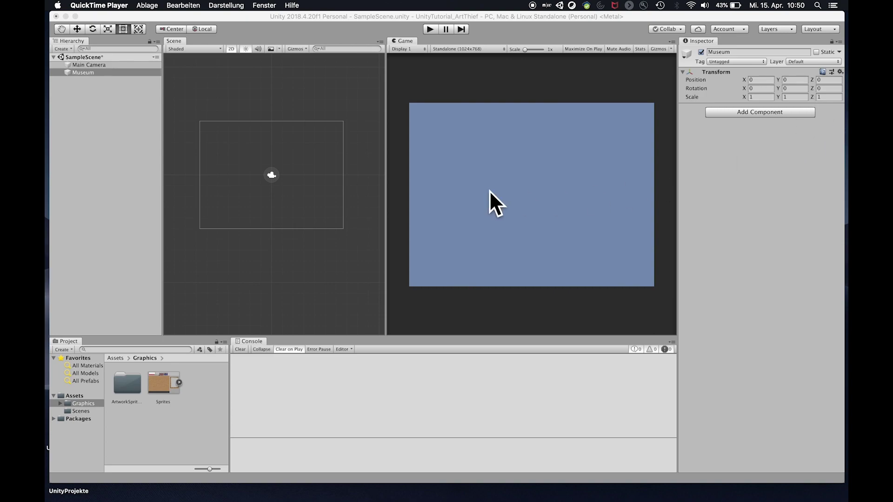
- Add the floor sprite from the sliced Sprites sheet to the scene as a child of Museum
{"action": "left_click", "coordinate": [88, 72]}
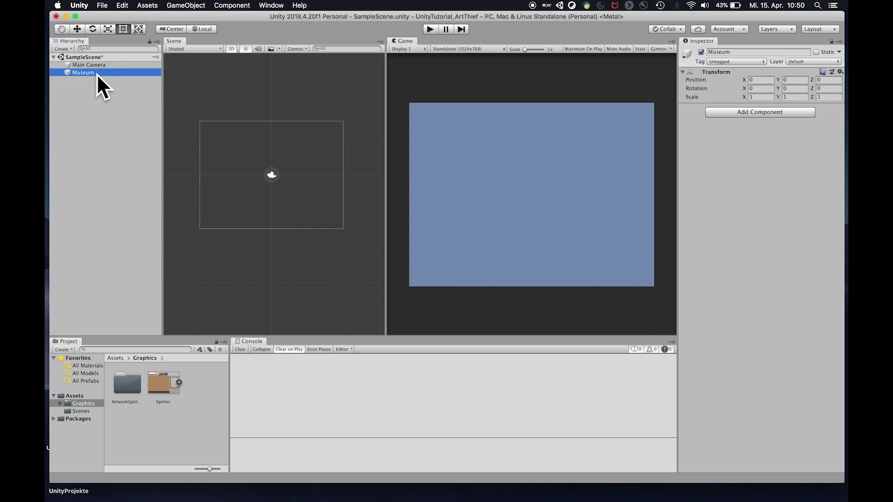
{"action": "left_click", "coordinate": [178, 382]}
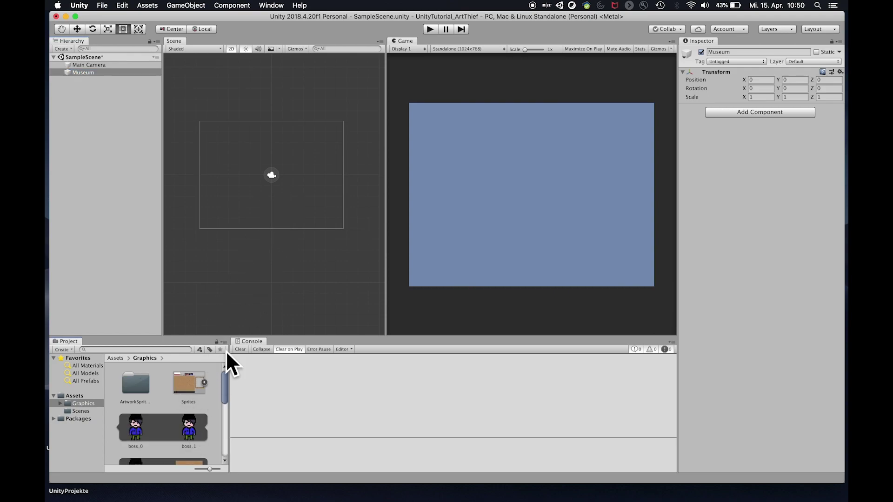
{"action": "scroll", "coordinate": [178, 387], "scroll_direction": "down", "scroll_amount": 2}
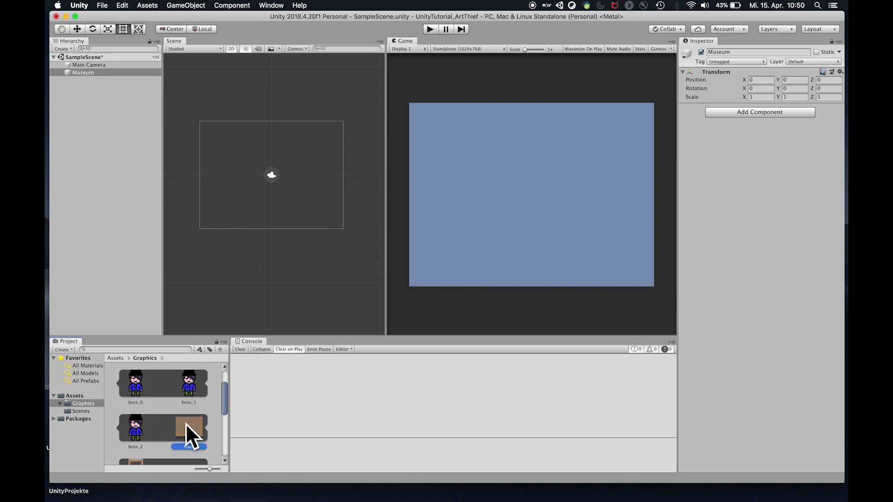
{"action": "left_click_drag", "start_coordinate": [186, 424], "coordinate": [94, 73]}
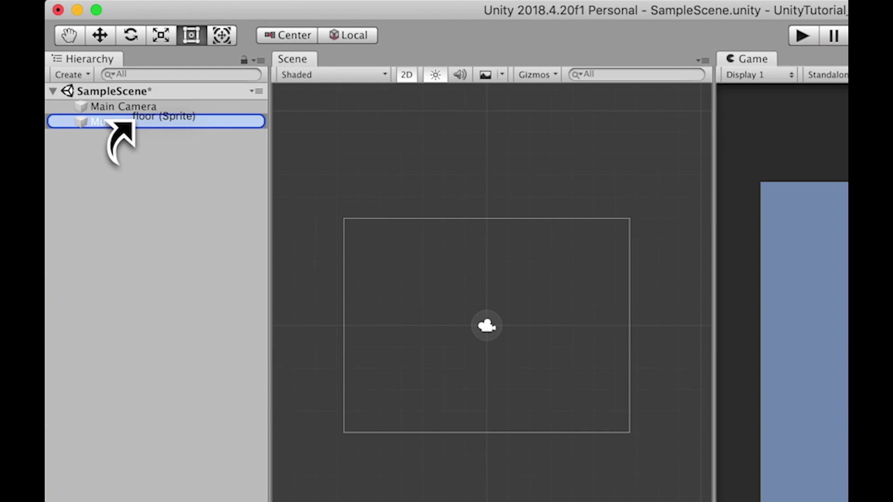
{"action": "left_click_drag", "start_coordinate": [109, 121], "coordinate": [113, 124]}
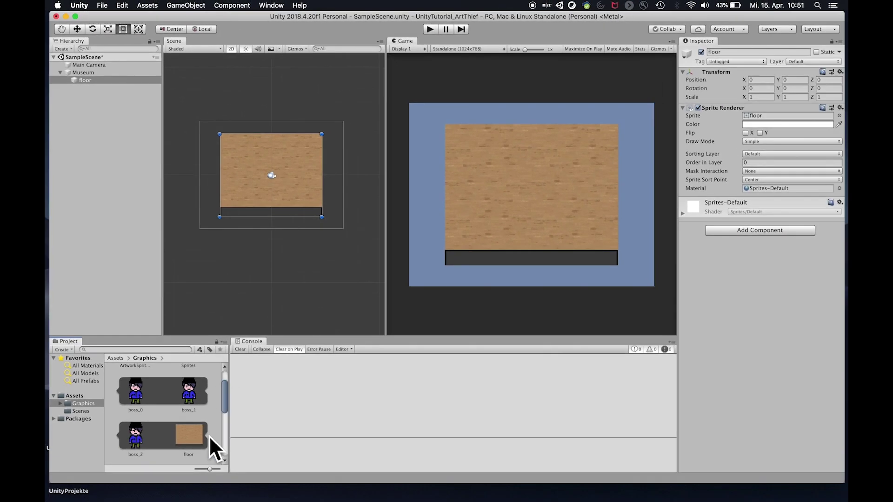
- Add the player_0 sprite to the scene as a child of Museum
{"action": "left_click_drag", "start_coordinate": [225, 395], "coordinate": [217, 425]}
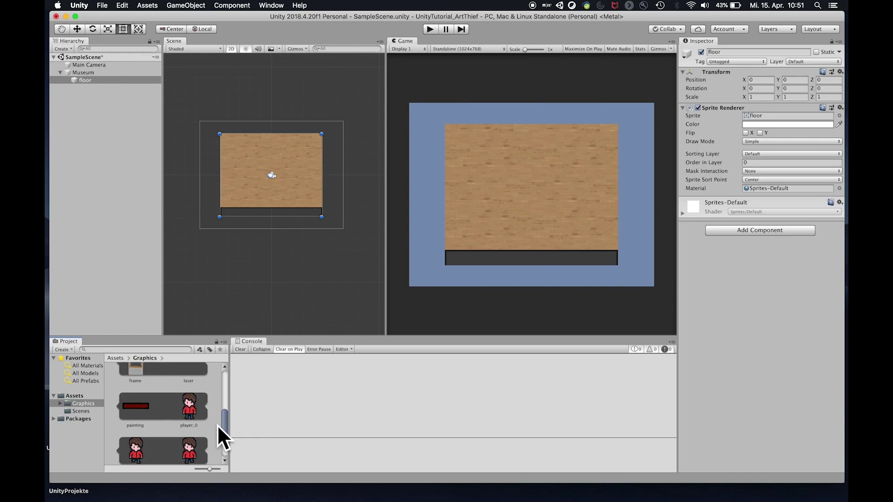
{"action": "left_click", "coordinate": [192, 409]}
{"action": "left_click_drag", "start_coordinate": [188, 409], "coordinate": [84, 80]}
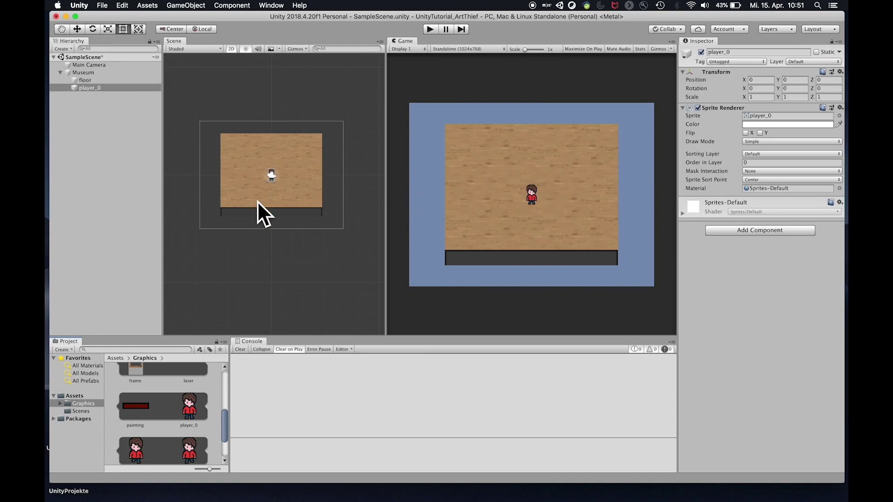
{"action": "left_click", "coordinate": [90, 80]}
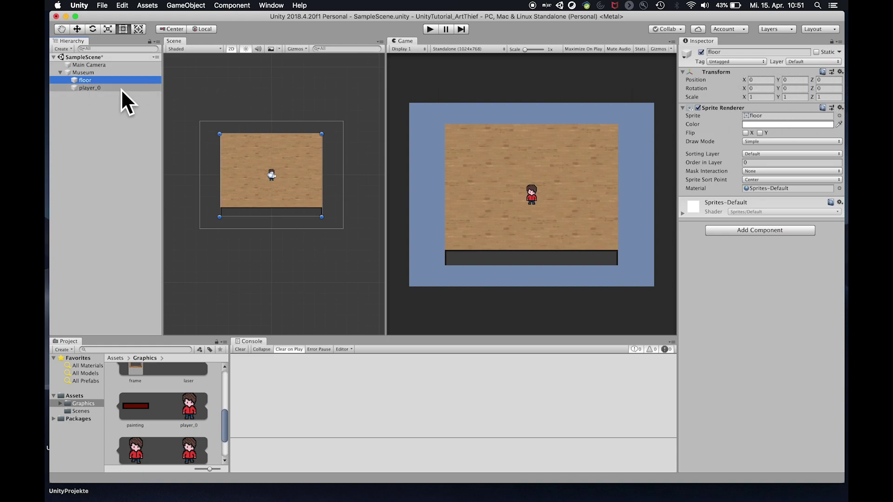
{"action": "left_click", "coordinate": [101, 88]}
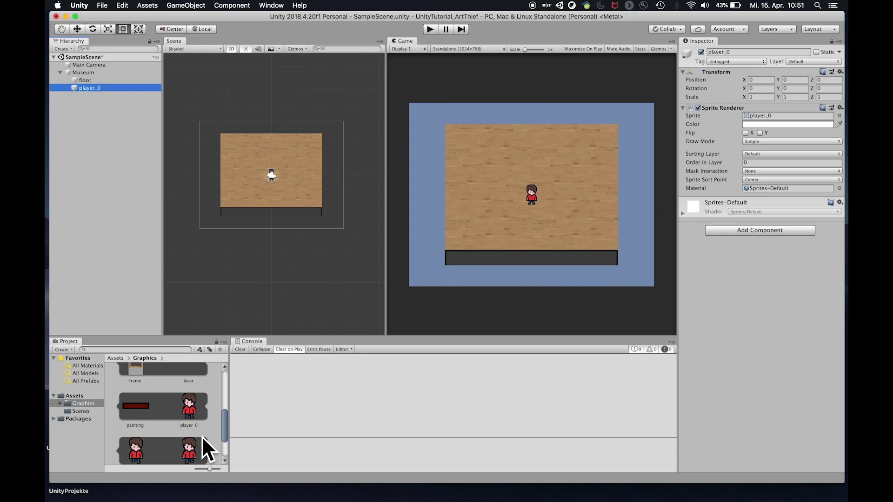
- Place a second player_0 sprite directly in the scene above the floor and move it along Y to about 3.94
{"action": "left_click_drag", "start_coordinate": [189, 410], "coordinate": [306, 88]}
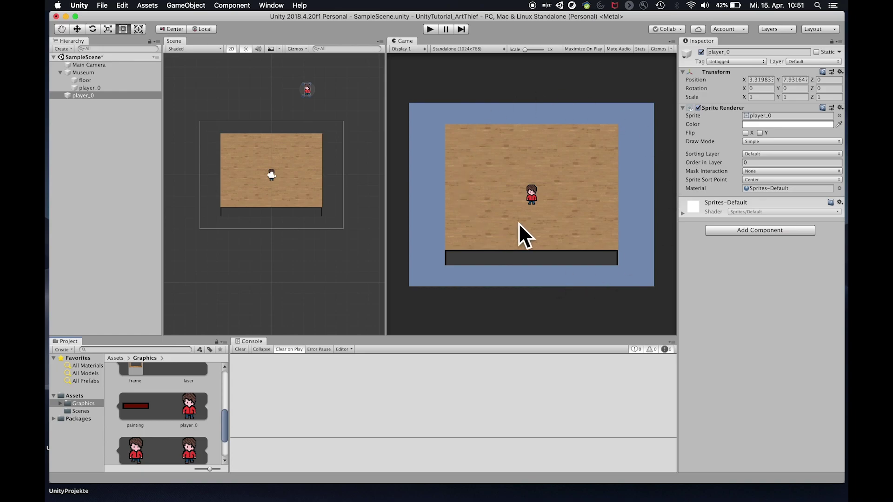
{"action": "left_click", "coordinate": [77, 96]}
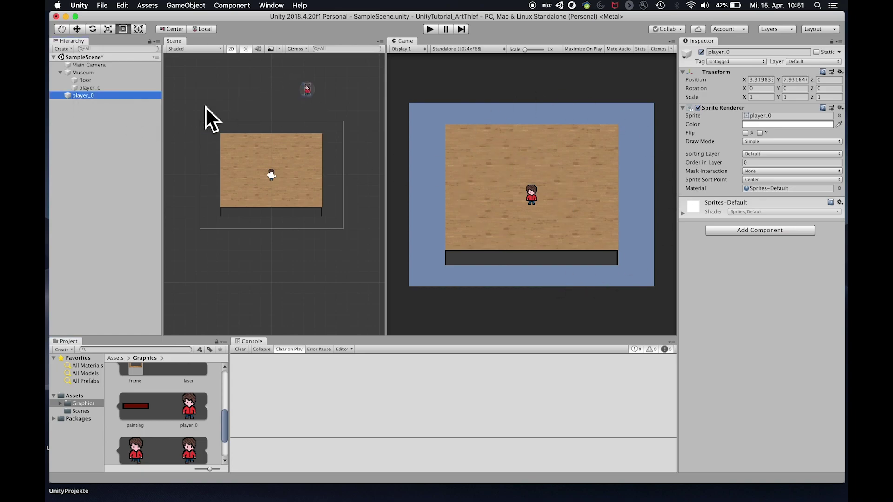
{"action": "left_click", "coordinate": [77, 29]}
{"action": "left_click_drag", "start_coordinate": [306, 58], "coordinate": [295, 102]}
- Delete the second player_0 object that sits outside the Museum parent
{"action": "right_click", "coordinate": [103, 96]}
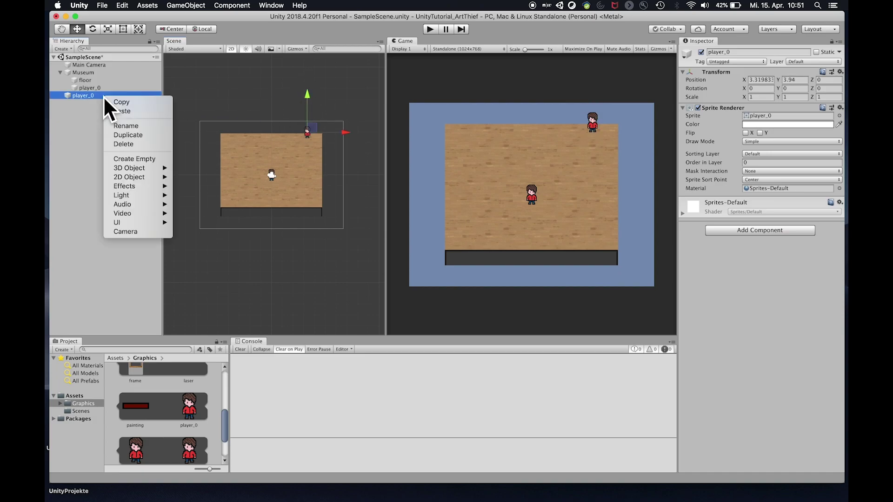
{"action": "left_click", "coordinate": [128, 144]}
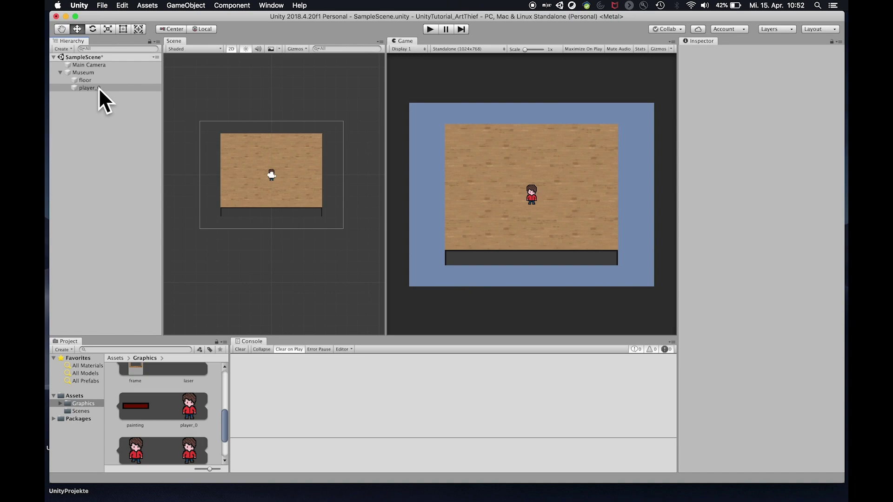
- Switch the scene to 3D and set player_0's Z position to .0001
{"action": "left_click", "coordinate": [231, 49]}
{"action": "right_click_drag", "start_coordinate": [233, 162], "coordinate": [354, 190]}
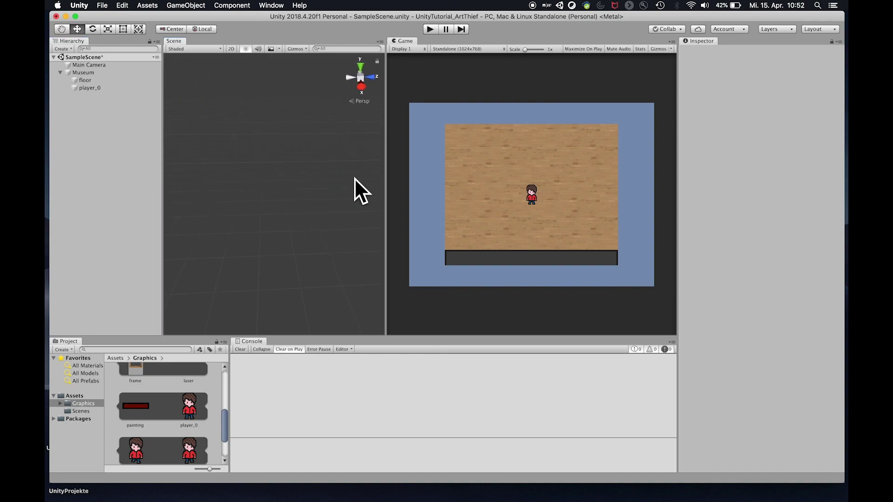
{"action": "middle_click_drag", "start_coordinate": [225, 200], "coordinate": [498, 180]}
{"action": "left_click", "coordinate": [102, 80]}
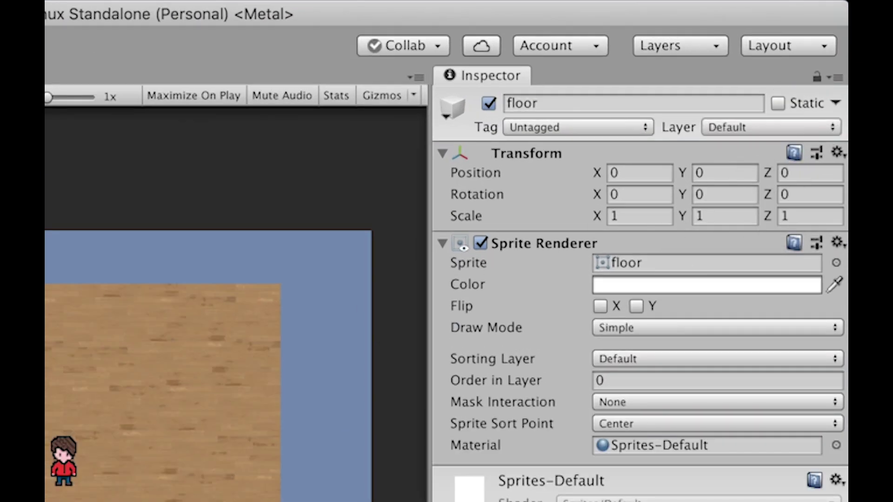
{"action": "key", "text": "Down"}
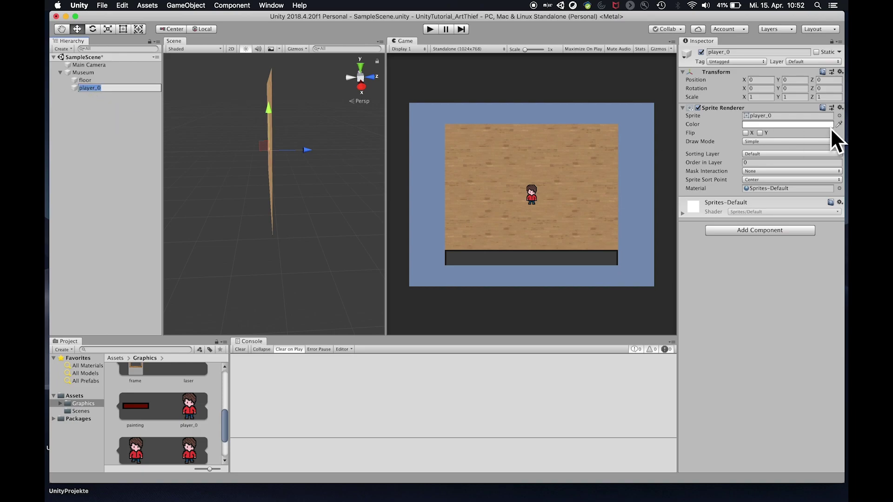
{"action": "left_click", "coordinate": [822, 80]}
{"action": "type", "text": ".0001"}
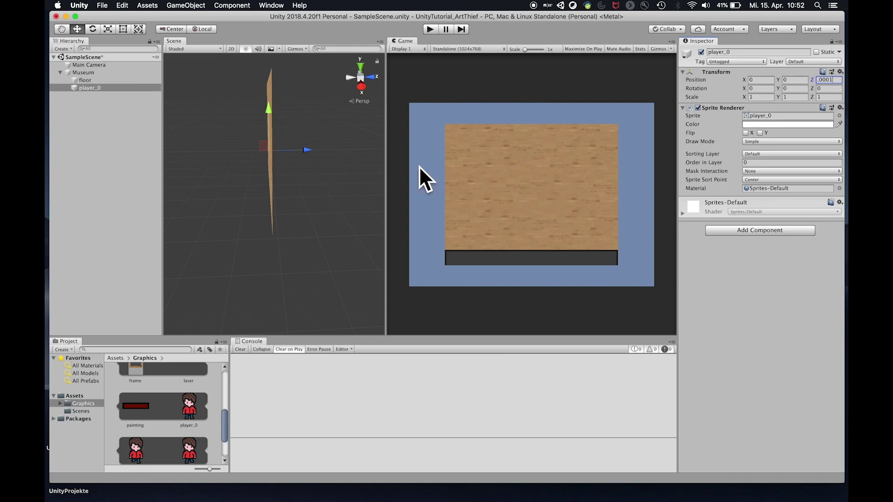
- Set player_0's Z position to 3
{"action": "left_click_drag", "start_coordinate": [306, 150], "coordinate": [347, 151]}
{"action": "left_click", "coordinate": [821, 80]}
{"action": "type", "text": "3"}
- Examine in the 3D scene how the Main Camera, floor and player_0 are arranged along the Z axis
{"action": "left_click_drag", "start_coordinate": [302, 177], "coordinate": [478, 202], "text": "alt"}
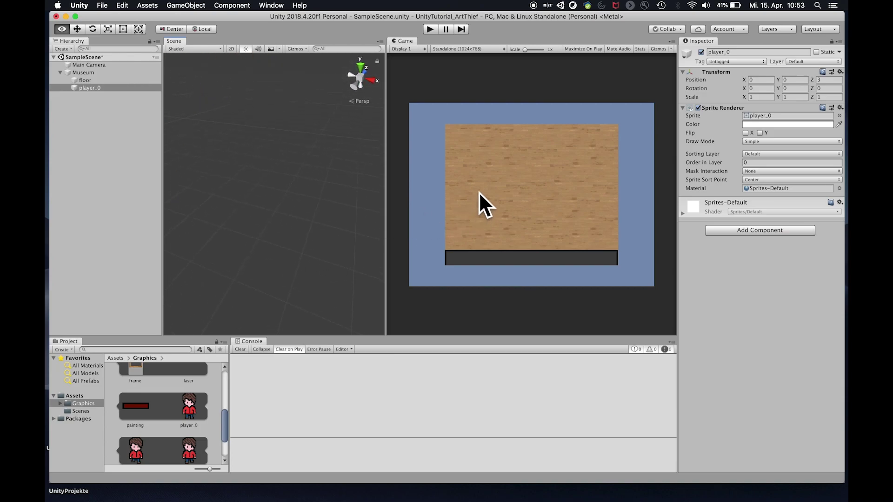
{"action": "middle_click_drag", "start_coordinate": [199, 199], "coordinate": [353, 253]}
{"action": "left_click_drag", "start_coordinate": [306, 237], "coordinate": [253, 245], "text": "alt"}
{"action": "middle_click_drag", "start_coordinate": [253, 245], "coordinate": [252, 194]}
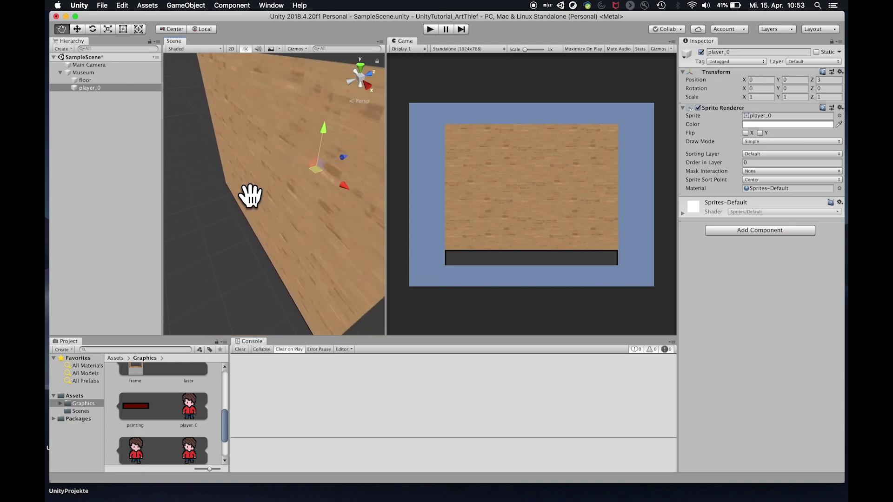
{"action": "scroll", "coordinate": [264, 214], "scroll_direction": "down", "scroll_amount": 5}
{"action": "scroll", "coordinate": [261, 202], "scroll_direction": "down", "scroll_amount": 3}
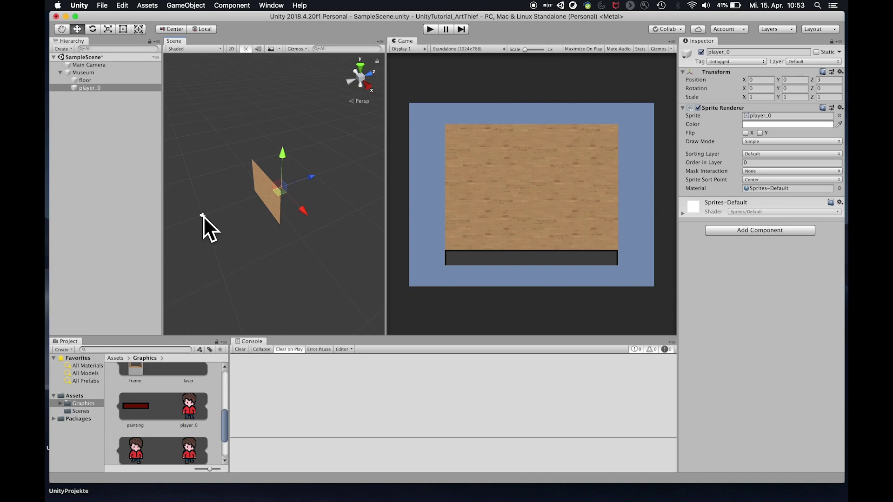
{"action": "left_click", "coordinate": [105, 65]}
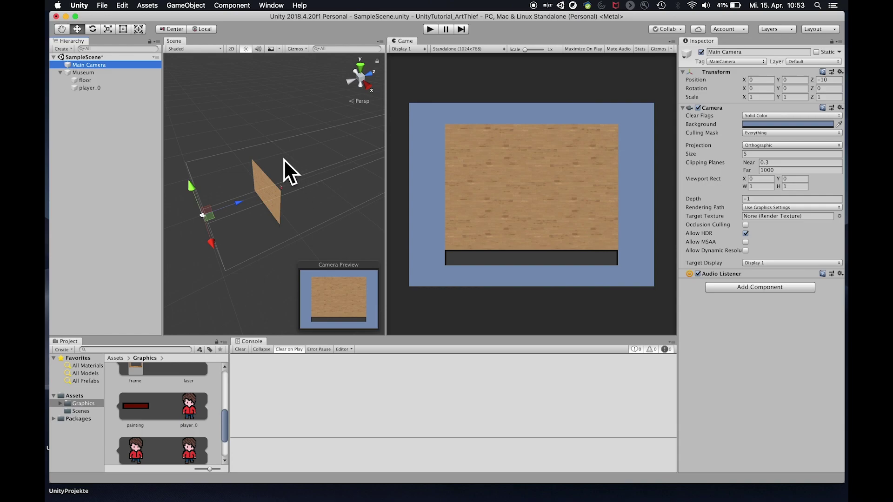
{"action": "left_click", "coordinate": [83, 79]}
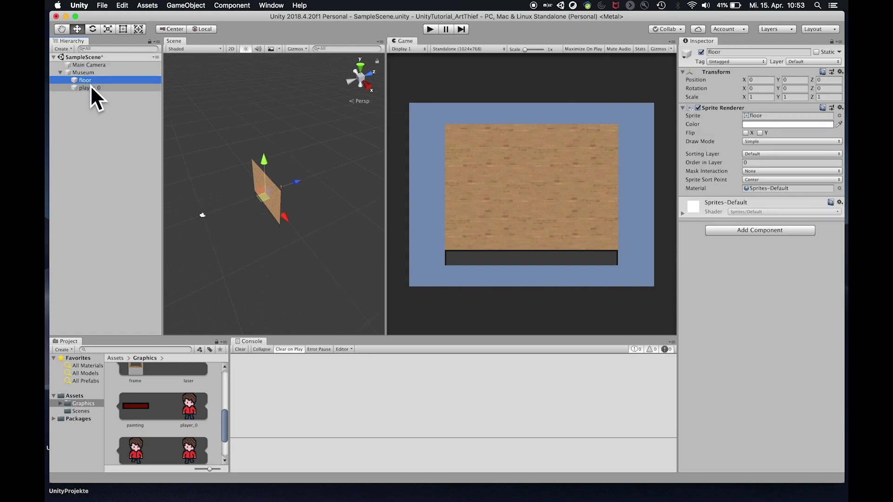
- Move player_0 along its Z axis past the floor toward the camera, to about Z -9.56
{"action": "left_click", "coordinate": [90, 87]}
{"action": "left_click_drag", "start_coordinate": [311, 177], "coordinate": [297, 177]}
{"action": "left_click", "coordinate": [824, 80]}
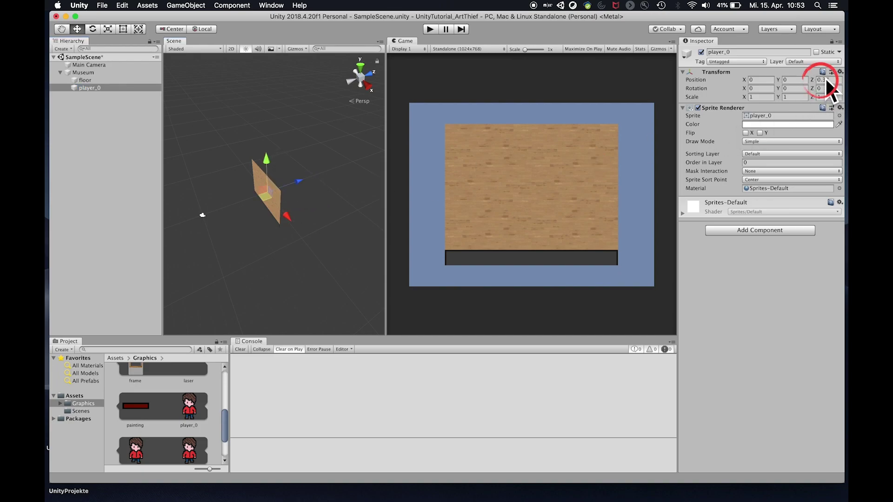
{"action": "left_click_drag", "start_coordinate": [297, 180], "coordinate": [283, 184]}
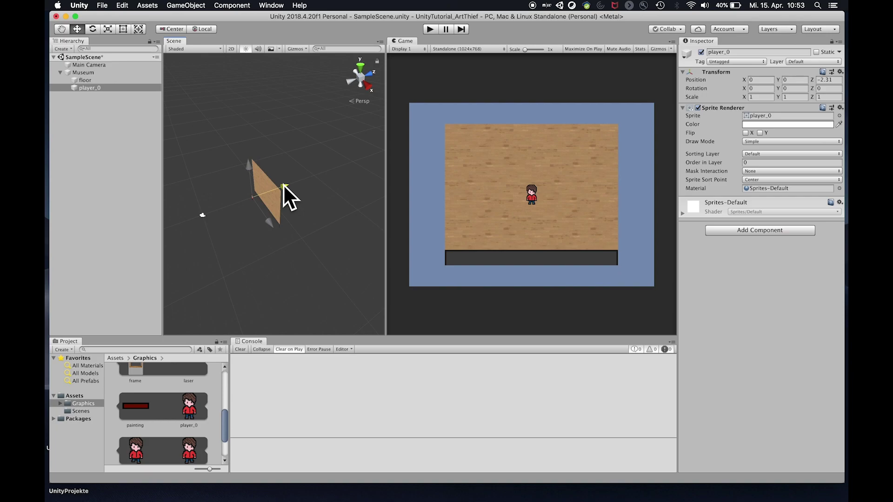
{"action": "left_click_drag", "start_coordinate": [283, 184], "coordinate": [241, 195]}
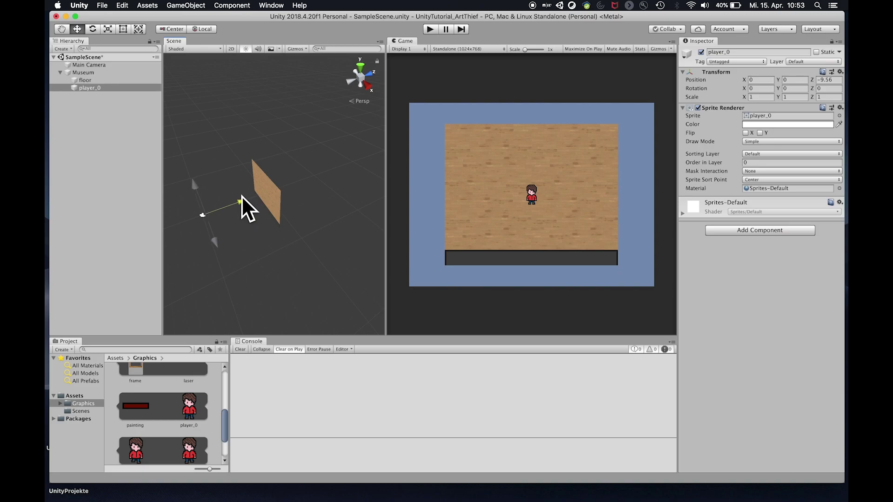
- Move player_0 along its Z axis to just behind the Main Camera, at about Z -10.54
{"action": "scroll", "coordinate": [206, 223], "scroll_direction": "up", "scroll_amount": 3}
{"action": "middle_click_drag", "start_coordinate": [203, 225], "coordinate": [295, 205]}
{"action": "scroll", "coordinate": [233, 223], "scroll_direction": "up", "scroll_amount": 2}
{"action": "scroll", "coordinate": [314, 186], "scroll_direction": "up", "scroll_amount": 2}
{"action": "left_click_drag", "start_coordinate": [311, 174], "coordinate": [273, 185]}
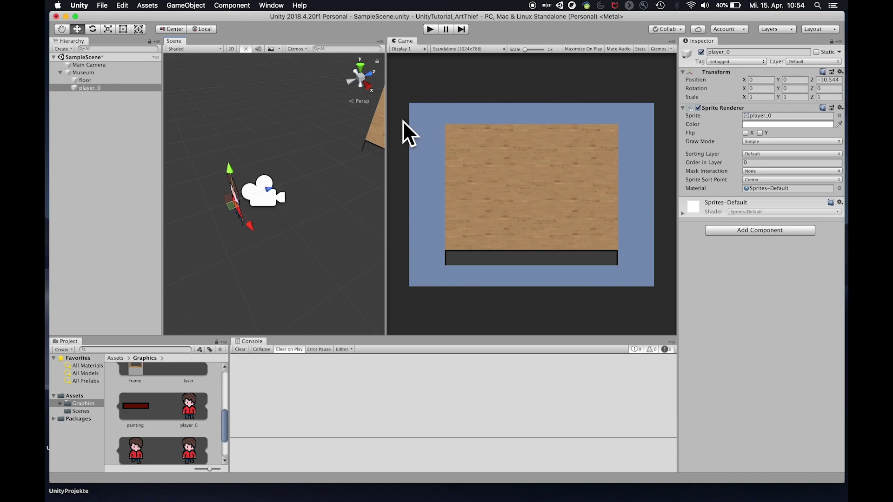
- Compare the Main Camera's position with player_0, and move player_0 along Z in front of the camera to about -9.24
{"action": "left_click", "coordinate": [84, 65]}
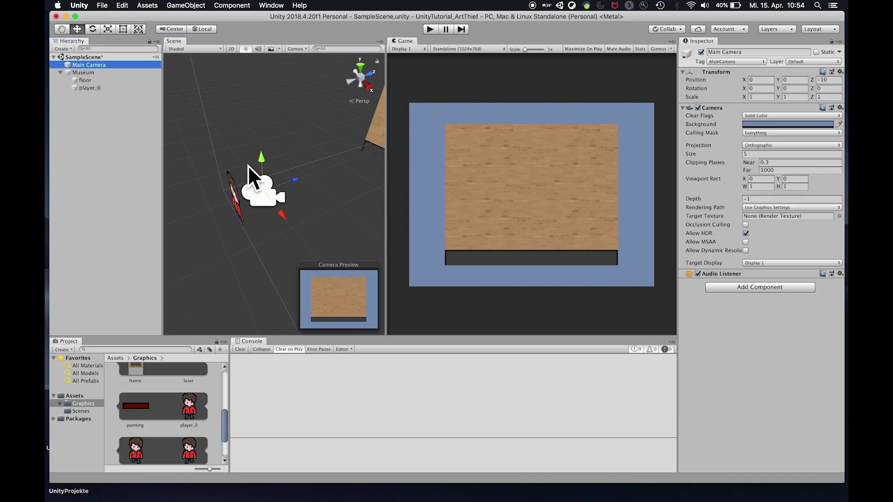
{"action": "left_click_drag", "start_coordinate": [285, 210], "coordinate": [305, 209], "text": "alt"}
{"action": "middle_click_drag", "start_coordinate": [305, 208], "coordinate": [295, 179]}
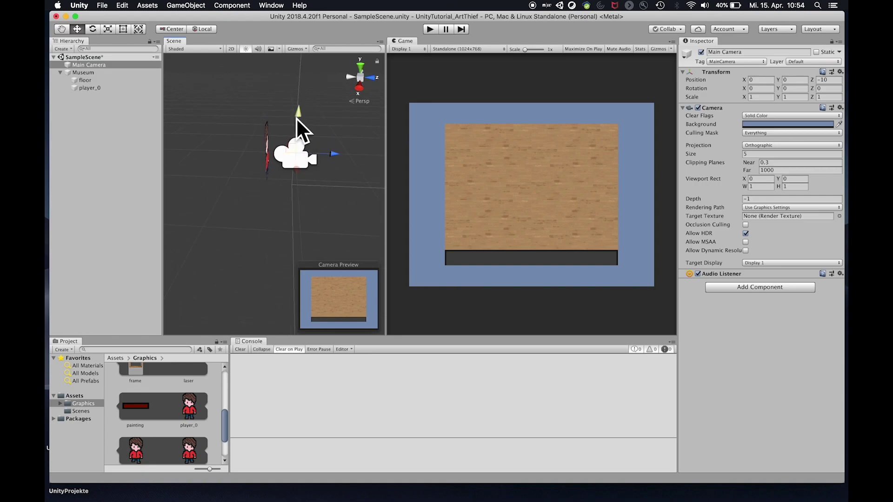
{"action": "left_click", "coordinate": [59, 88]}
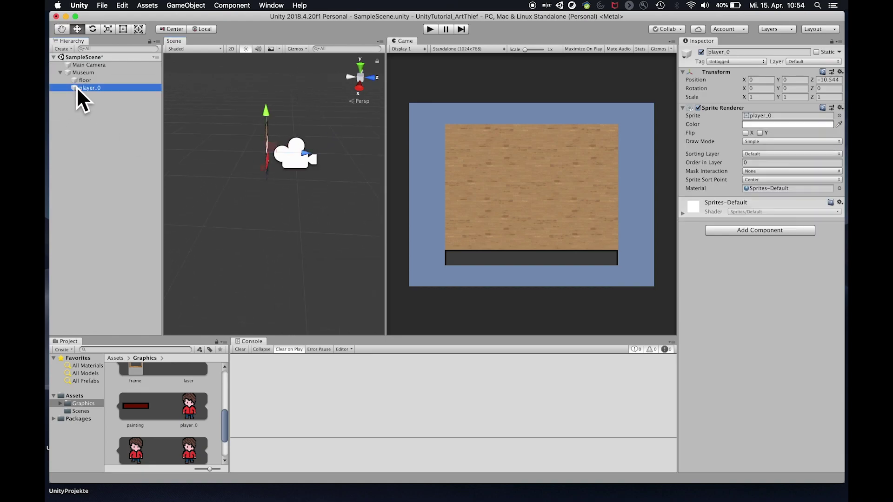
{"action": "left_click_drag", "start_coordinate": [303, 152], "coordinate": [370, 160]}
- Raise the Main Camera's near clipping plane first to 1.02 and then to 2.56
{"action": "left_click", "coordinate": [89, 64]}
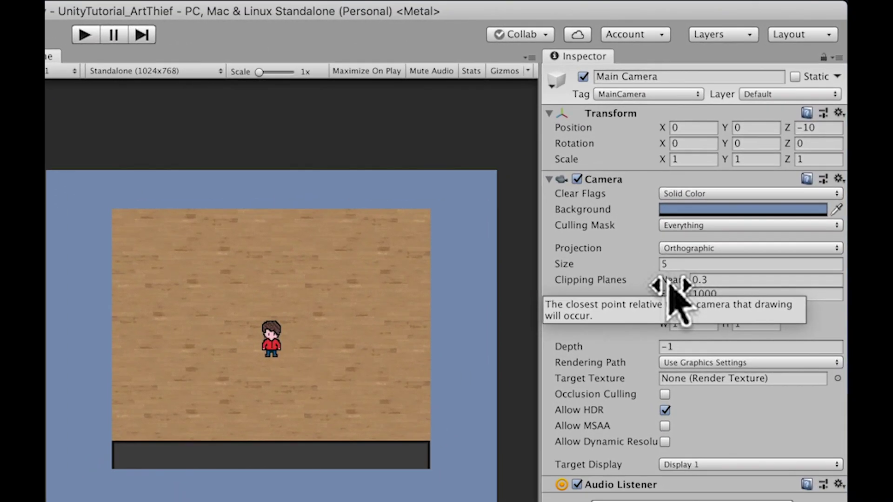
{"action": "left_click_drag", "start_coordinate": [747, 163], "coordinate": [809, 164]}
{"action": "left_click_drag", "start_coordinate": [783, 282], "coordinate": [704, 285]}
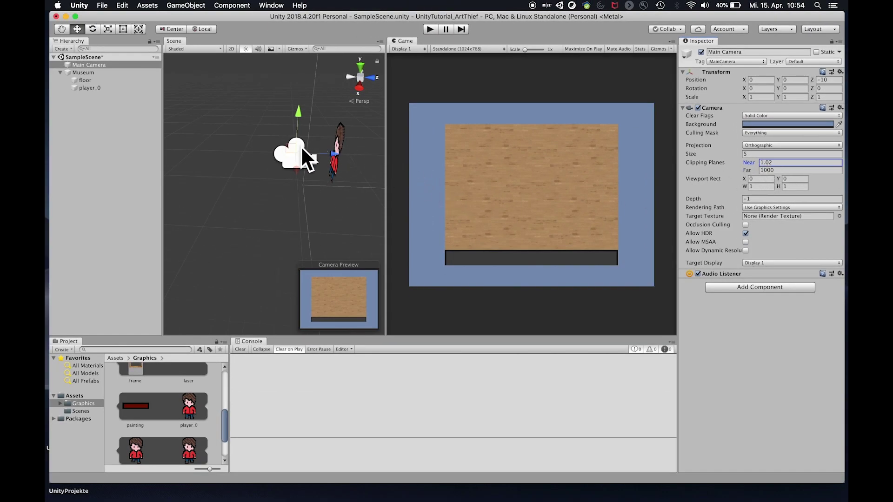
{"action": "scroll", "coordinate": [303, 149], "scroll_direction": "up", "scroll_amount": 5}
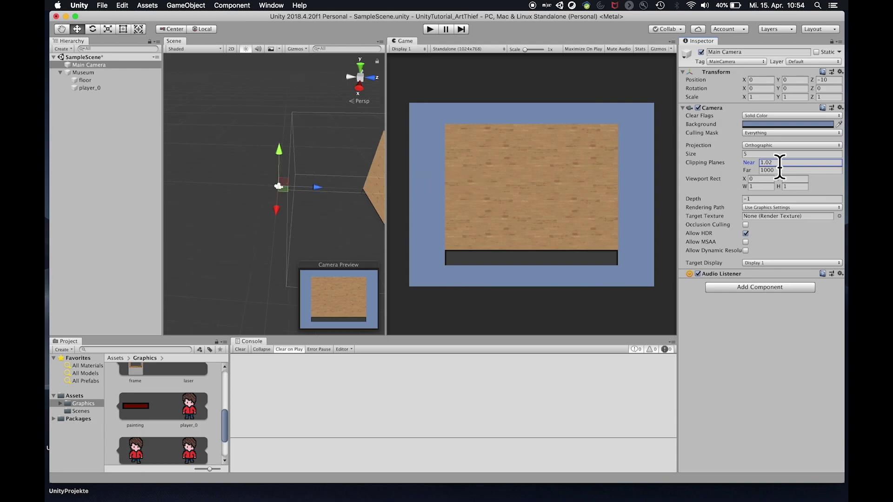
{"action": "left_click_drag", "start_coordinate": [747, 160], "coordinate": [773, 167]}
- Move player_0 farther from the camera along its Z axis, beyond the near clipping plane
{"action": "left_click", "coordinate": [319, 185]}
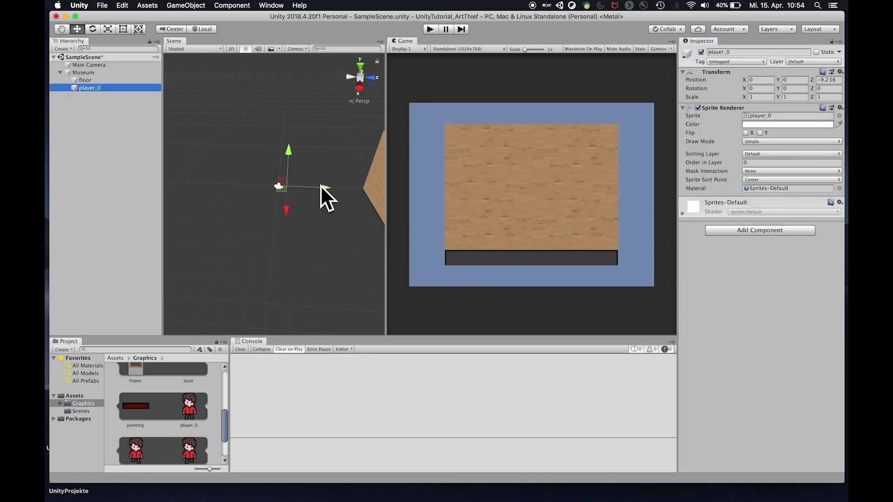
{"action": "left_click_drag", "start_coordinate": [324, 187], "coordinate": [361, 185]}
- Set the Main Camera's near clipping plane to 0.3
{"action": "left_click", "coordinate": [278, 186]}
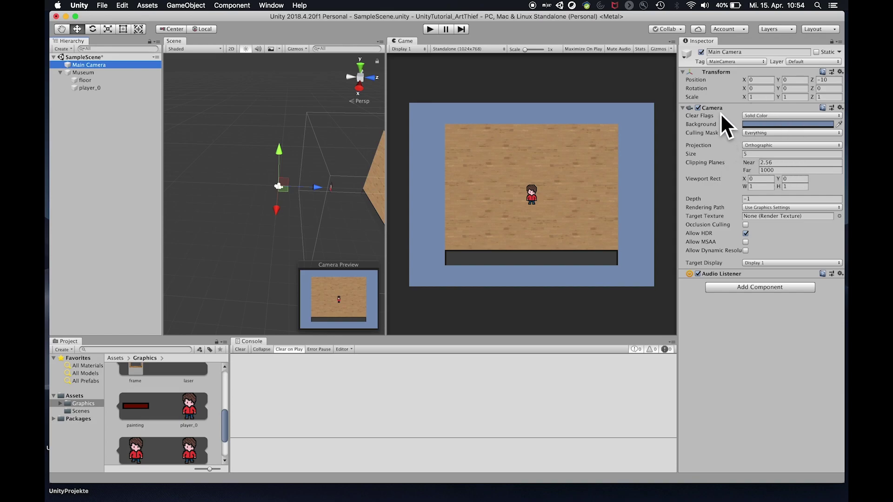
{"action": "left_click", "coordinate": [787, 166]}
{"action": "type", "text": "0."}
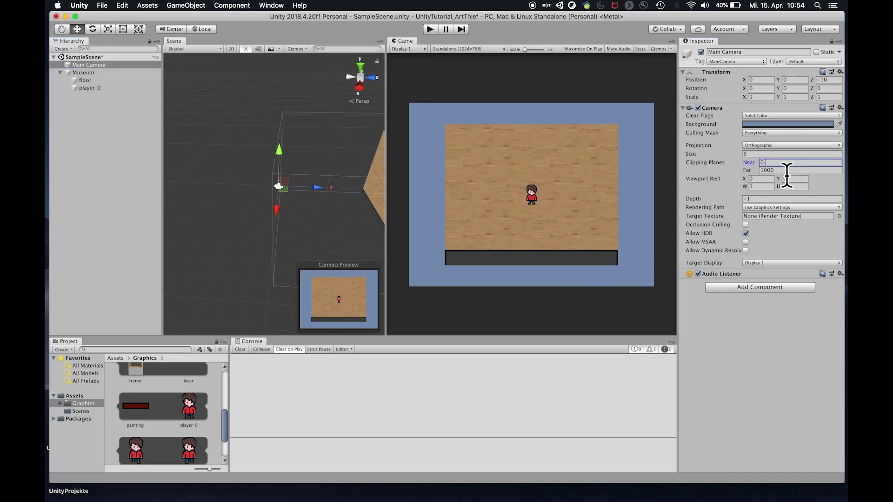
{"action": "type", "text": "3"}
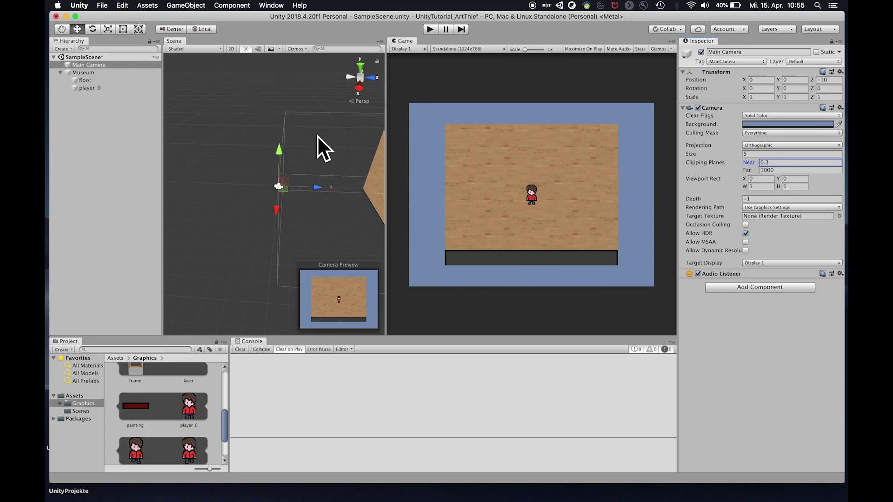
- Return the Scene view to 2D, compare the Z positions of floor and player_0, and set player_0's Z position to -1
{"action": "left_click", "coordinate": [231, 49]}
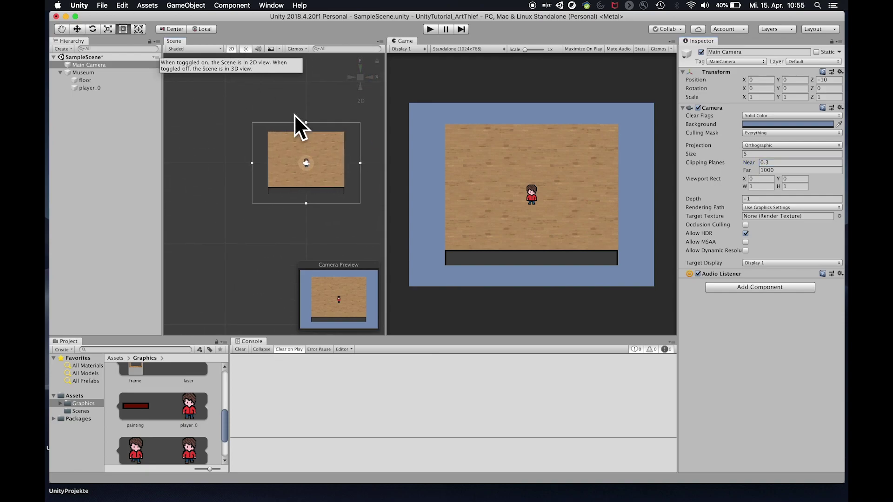
{"action": "key", "text": "t"}
{"action": "left_click", "coordinate": [93, 87]}
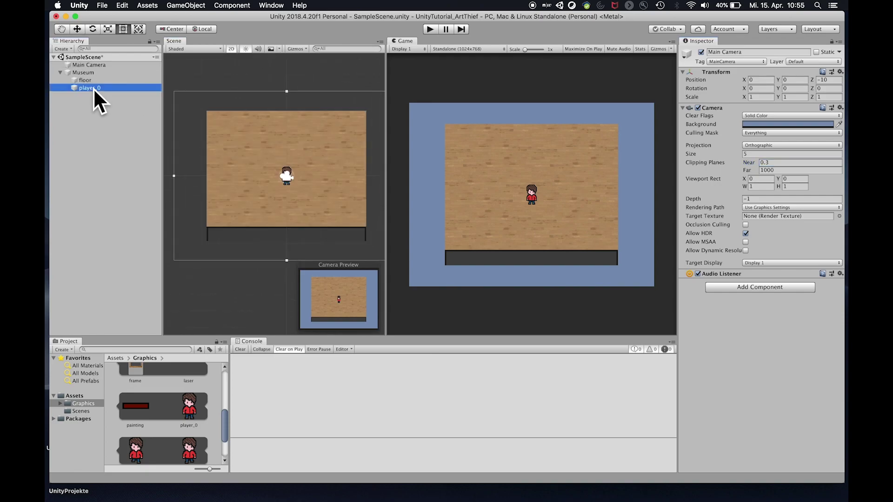
{"action": "left_click", "coordinate": [86, 80]}
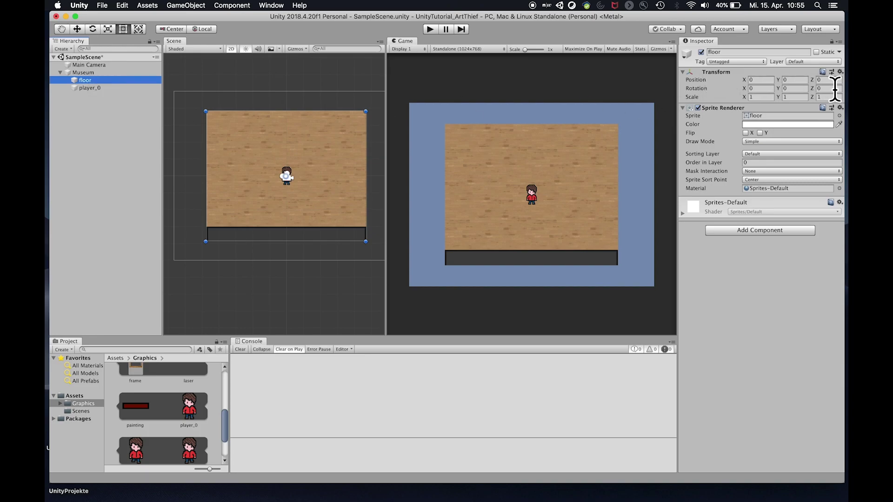
{"action": "left_click", "coordinate": [110, 88]}
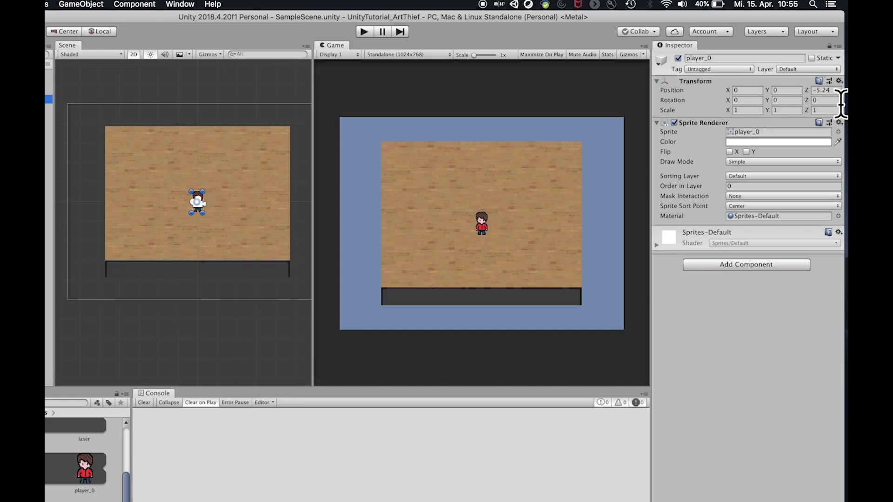
{"action": "left_click", "coordinate": [839, 91]}
{"action": "type", "text": "-1"}
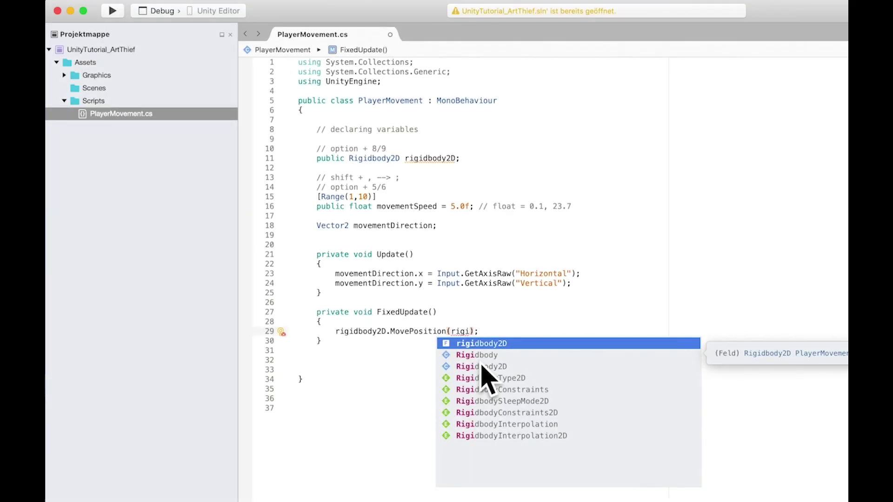
- In the code editor, complete the MovePosition argument in PlayerMovement.cs's FixedUpdate as rigidbody2D.position + movementDirection, and minimise the Jamboard browser window
{"action": "type", "text": "body2D.po);"}
{"action": "key", "text": "Return"}
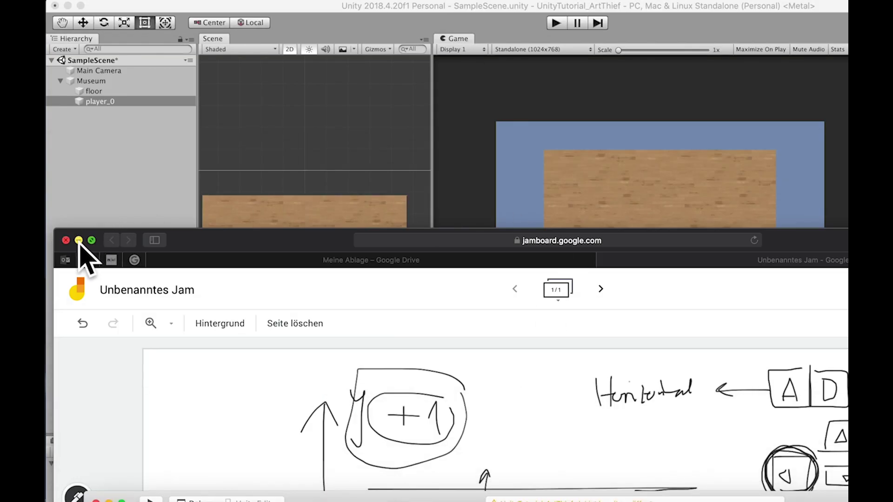
{"action": "left_click", "coordinate": [76, 239]}
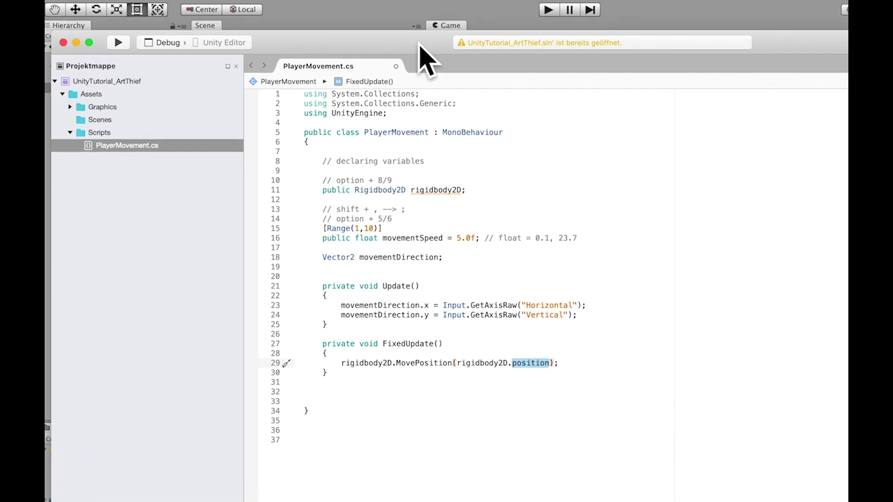
{"action": "type", "text": "+ move"}
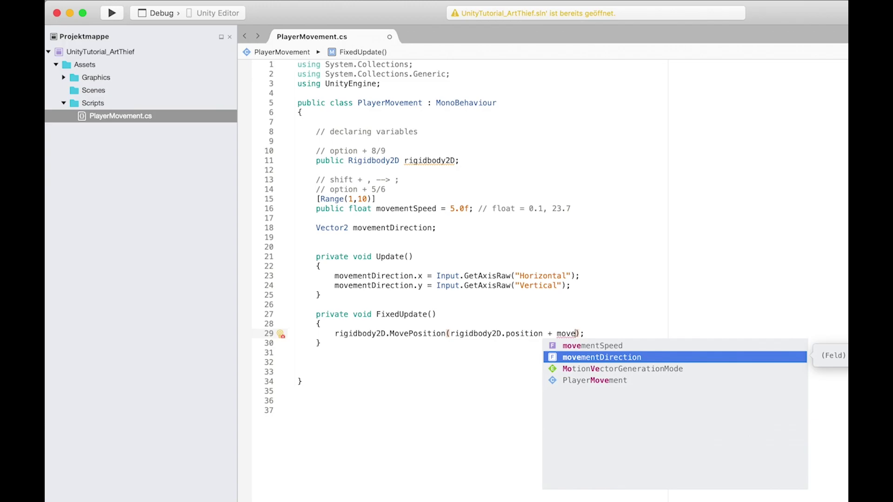
{"action": "key", "text": "Return"}
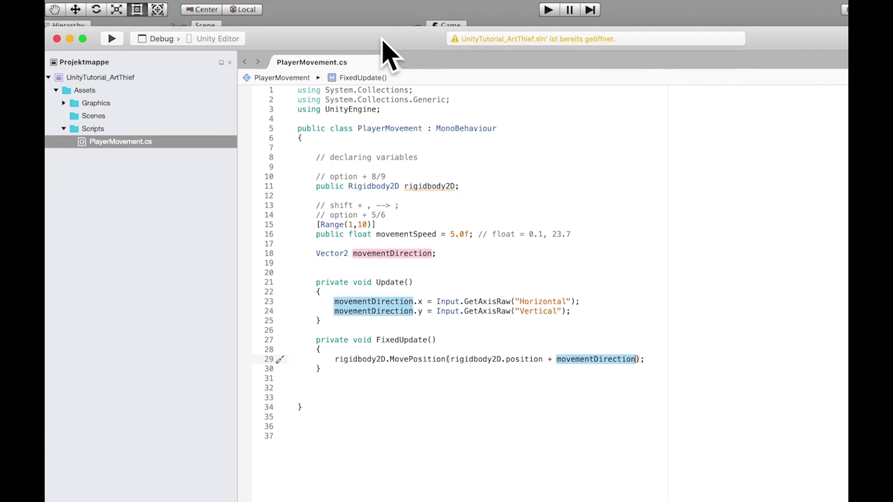